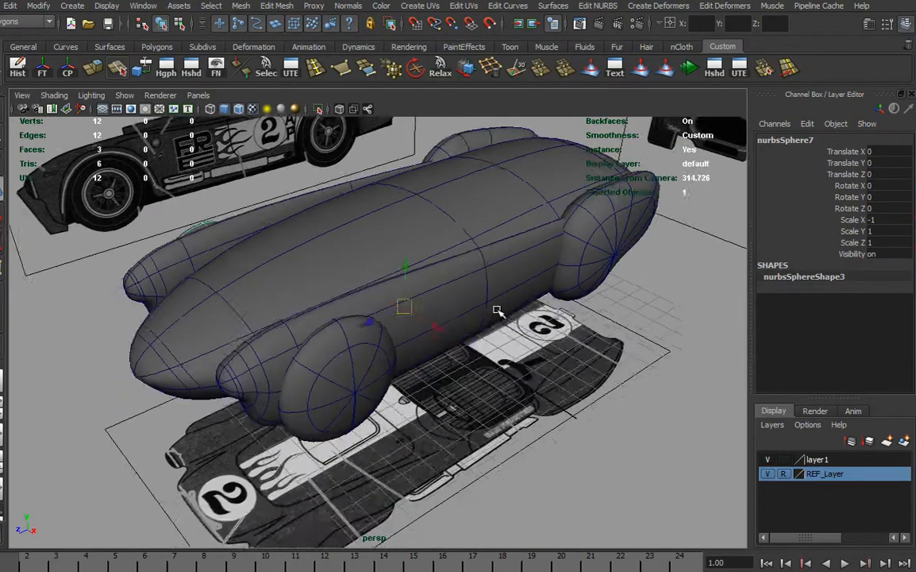
Turn on X-ray shading, then freeze the transformations and delete the history of the main body surface.
{"action": "key", "text": "alt+x"}
{"action": "left_click_drag", "start_coordinate": [141, 569], "coordinate": [234, 562]}
{"action": "left_click_drag", "start_coordinate": [380, 287], "coordinate": [428, 350], "text": "alt"}
{"action": "left_click", "coordinate": [303, 394]}
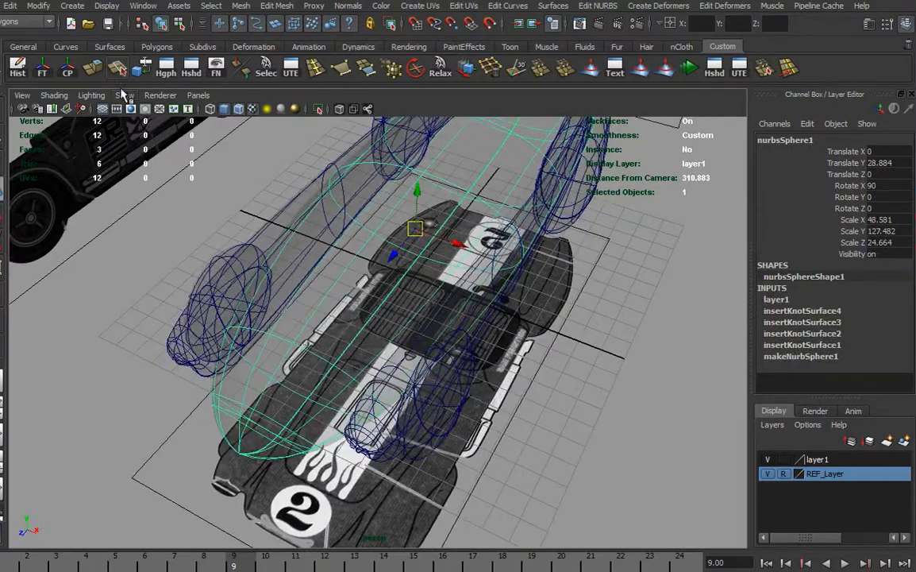
{"action": "left_click", "coordinate": [45, 73]}
{"action": "left_click", "coordinate": [17, 70]}
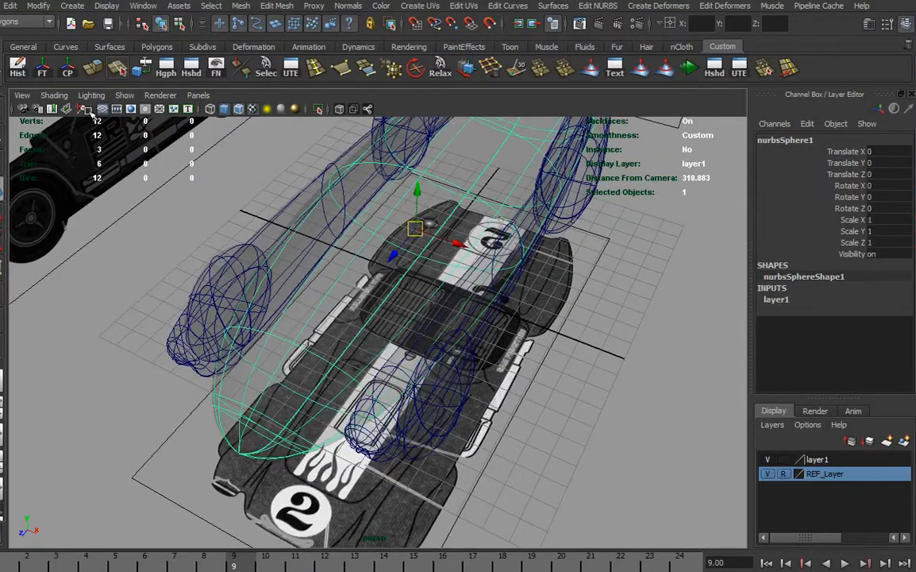
Examine the side fender surface in perspective and compare its profile with the reference image in the side view.
{"action": "left_click_drag", "start_coordinate": [443, 359], "coordinate": [337, 357], "text": "alt"}
{"action": "left_click_drag", "start_coordinate": [238, 347], "coordinate": [282, 375], "text": "alt"}
{"action": "left_click", "coordinate": [274, 367]}
{"action": "left_click_drag", "start_coordinate": [231, 565], "coordinate": [155, 567]}
{"action": "key", "text": "space"}
{"action": "mouse_move", "coordinate": [413, 401]}
{"action": "left_mouse_down", "text": "alt"}
{"action": "mouse_move", "coordinate": [407, 395]}
{"action": "mouse_move", "coordinate": [459, 393]}
{"action": "left_mouse_up", "text": "alt"}
{"action": "middle_click_drag", "start_coordinate": [452, 380], "coordinate": [794, 440], "text": "alt"}
{"action": "middle_click_drag", "start_coordinate": [270, 341], "coordinate": [775, 334], "text": "alt"}
{"action": "middle_click_drag", "start_coordinate": [279, 336], "coordinate": [537, 331], "text": "alt"}
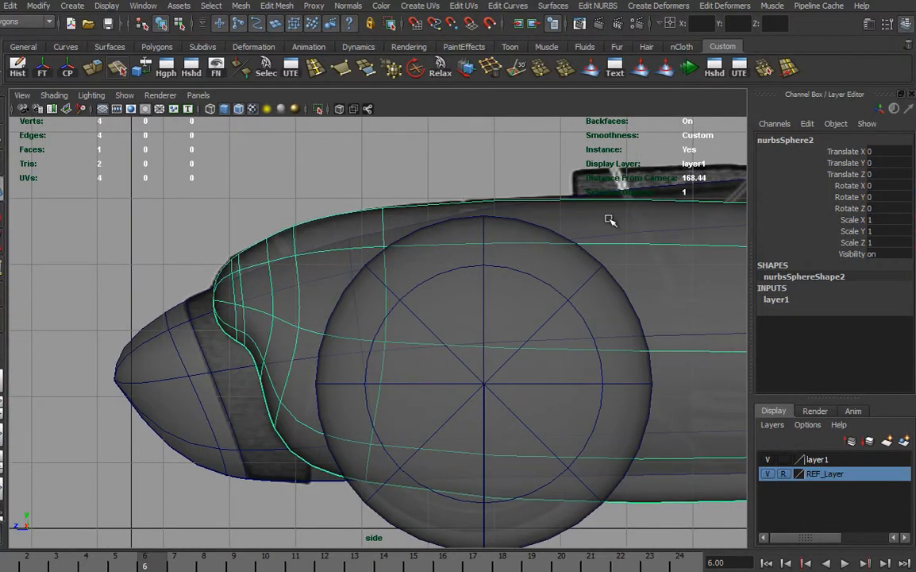
{"action": "middle_click_drag", "start_coordinate": [666, 314], "coordinate": [600, 301], "text": "alt"}
{"action": "right_click_drag", "start_coordinate": [600, 301], "coordinate": [458, 304], "text": "alt"}
{"action": "middle_click_drag", "start_coordinate": [525, 285], "coordinate": [438, 274], "text": "alt"}
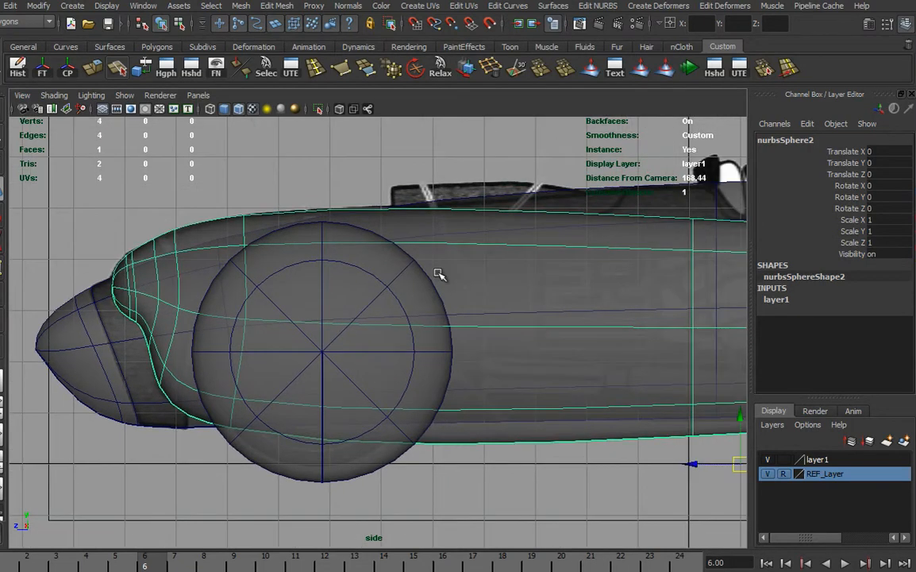
Switch to two side-by-side views, set both to the perspective camera and frame the car in them.
{"action": "key", "text": "space"}
{"action": "left_click_drag", "start_coordinate": [475, 299], "coordinate": [406, 253]}
{"action": "key", "text": "space"}
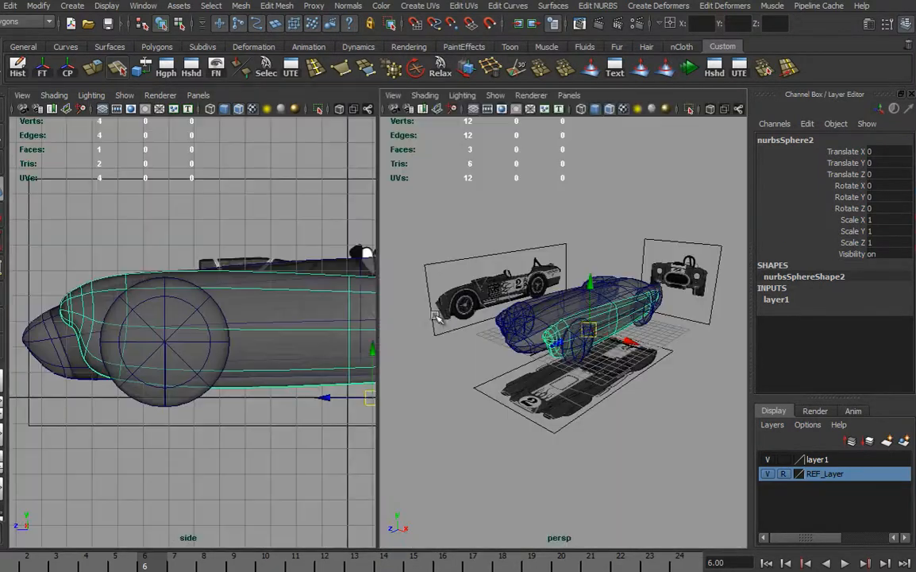
{"action": "key", "text": "space"}
{"action": "left_click_drag", "start_coordinate": [180, 220], "coordinate": [182, 190]}
{"action": "left_click_drag", "start_coordinate": [186, 275], "coordinate": [169, 242], "text": "alt"}
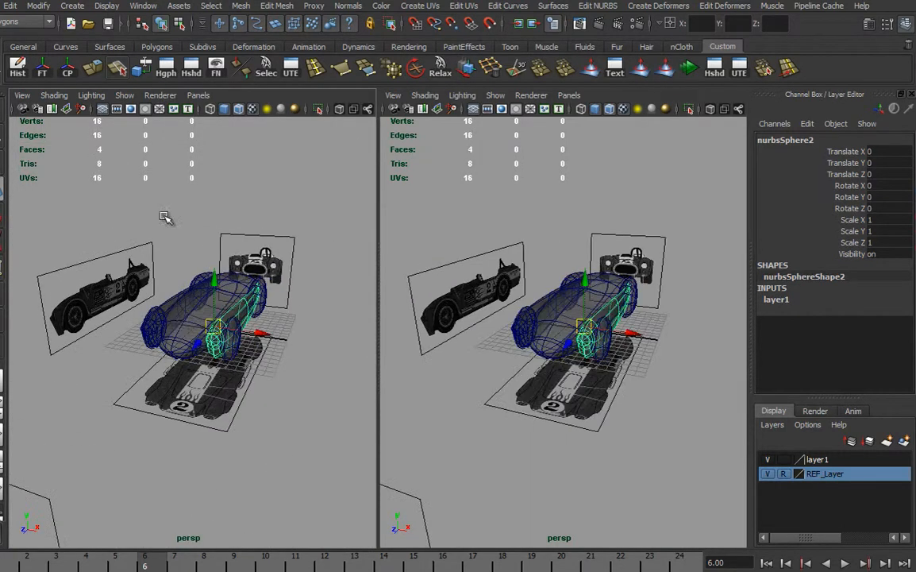
{"action": "right_click_drag", "start_coordinate": [157, 333], "coordinate": [240, 311], "text": "alt"}
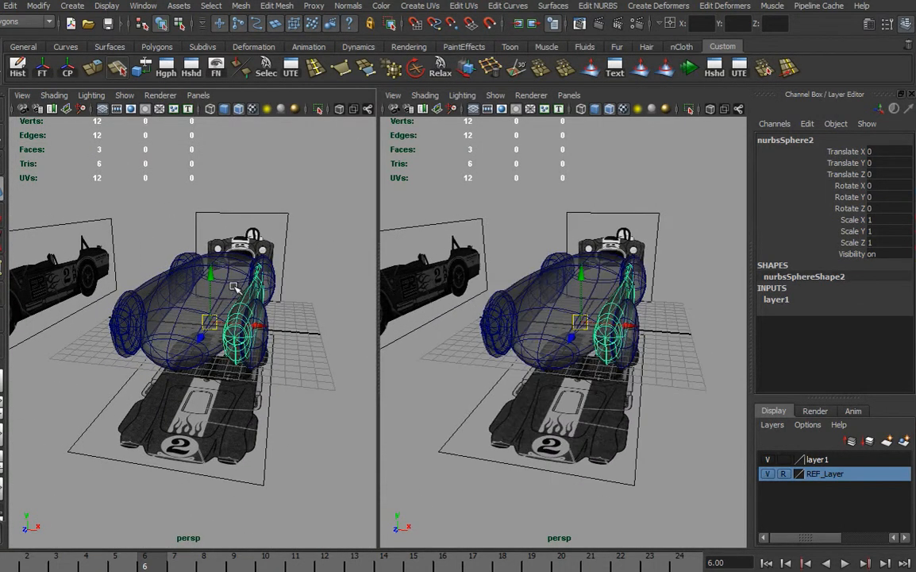
{"action": "left_click_drag", "start_coordinate": [222, 287], "coordinate": [251, 352], "text": "alt"}
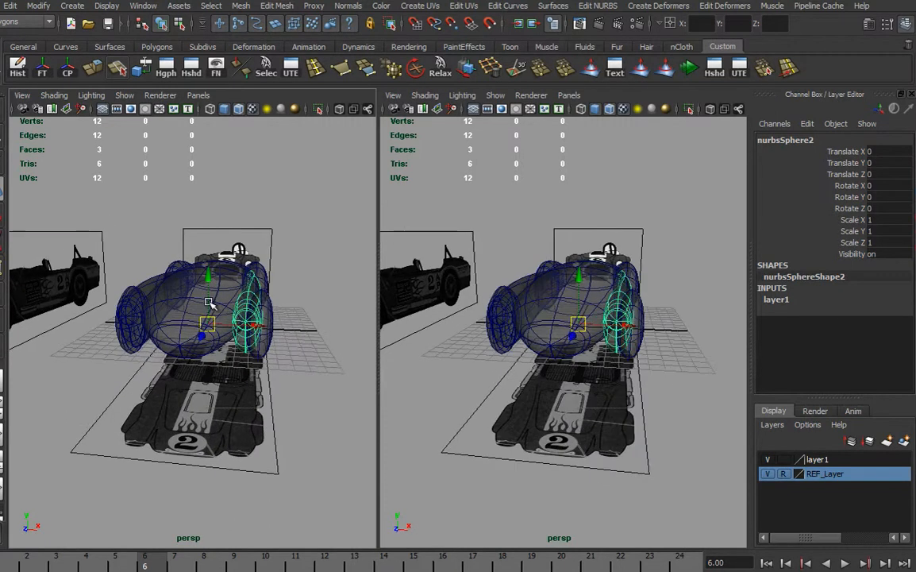
Select the main body surface together with the fender and wheel surfaces on the car's positive X side.
{"action": "key", "text": "ctrl+shift+d"}
{"action": "left_click_drag", "start_coordinate": [354, 321], "coordinate": [310, 362], "text": "alt"}
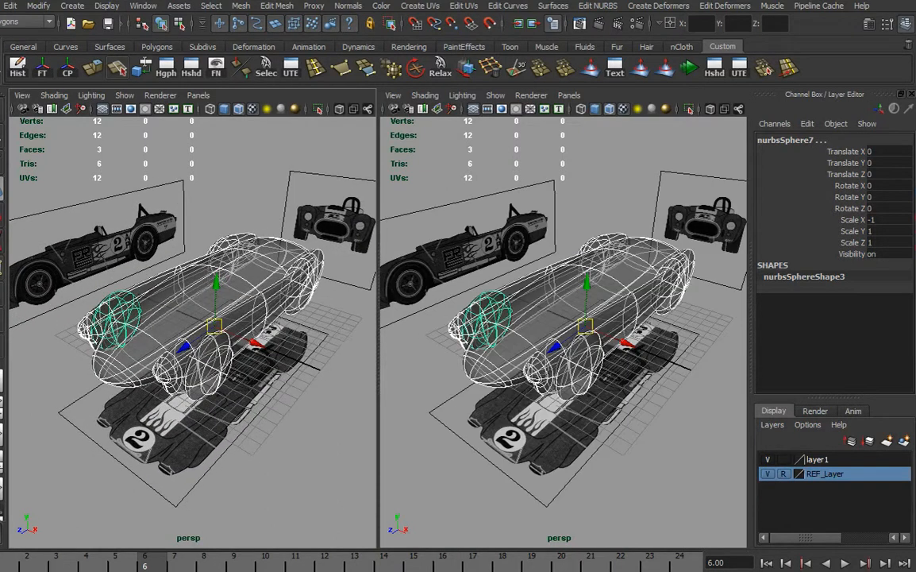
{"action": "mouse_move", "coordinate": [181, 247]}
{"action": "left_mouse_down", "text": "alt"}
{"action": "mouse_move", "coordinate": [117, 288]}
{"action": "mouse_move", "coordinate": [164, 286]}
{"action": "mouse_move", "coordinate": [126, 225]}
{"action": "mouse_move", "coordinate": [179, 246]}
{"action": "mouse_move", "coordinate": [167, 250]}
{"action": "left_mouse_up", "text": "alt"}
{"action": "left_click", "coordinate": [165, 401]}
{"action": "left_click", "coordinate": [167, 230]}
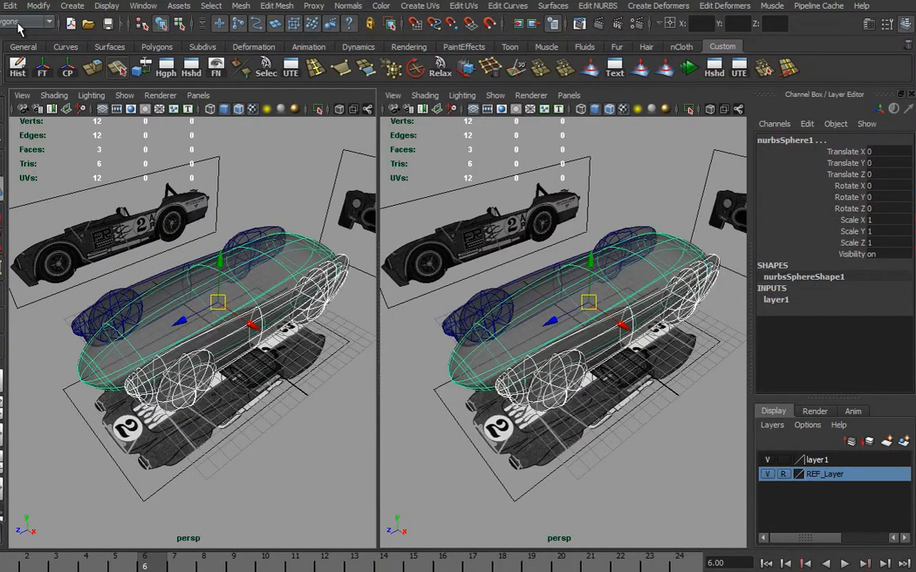
{"action": "left_click_drag", "start_coordinate": [161, 301], "coordinate": [208, 159], "text": "alt"}
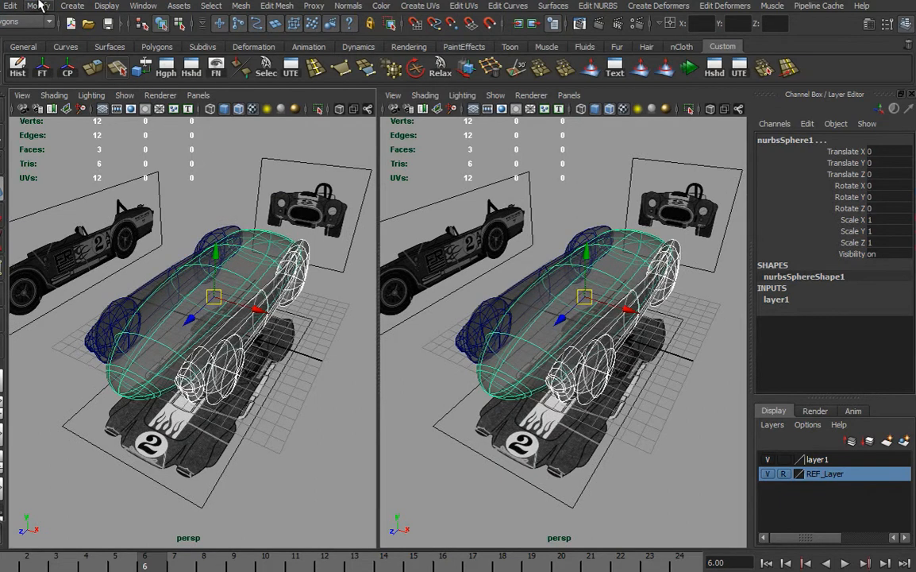
Open the NURBS to Polygons conversion options, reset them, and choose Quads with the General tessellation method.
{"action": "left_click", "coordinate": [11, 6]}
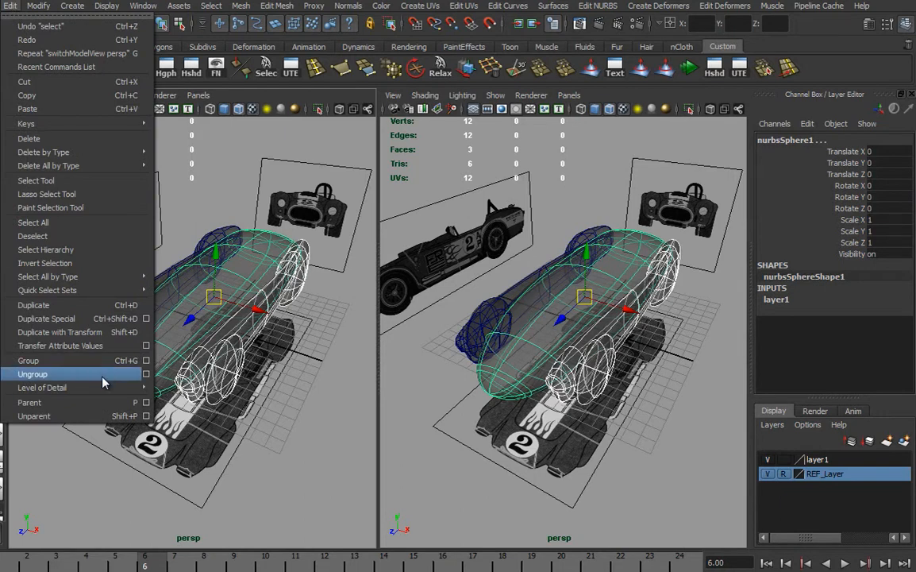
{"action": "mouse_move", "coordinate": [38, 6]}
{"action": "mouse_move", "coordinate": [127, 222]}
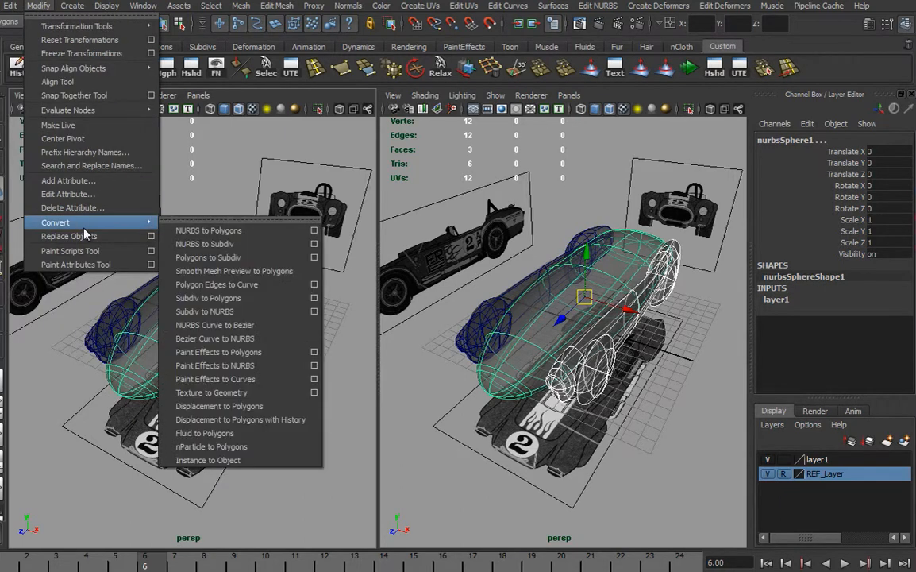
{"action": "left_click", "coordinate": [315, 230]}
{"action": "left_click", "coordinate": [189, 45]}
{"action": "left_click", "coordinate": [208, 71]}
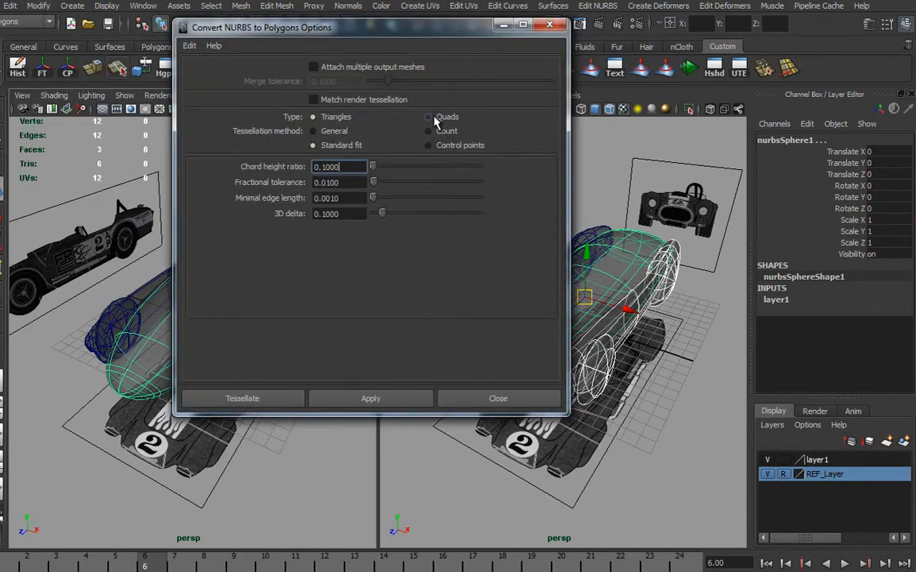
{"action": "left_click", "coordinate": [313, 131]}
{"action": "left_click", "coordinate": [429, 117]}
Set U and V types to Per span # of iso params with 1 each, and tessellate the selected surfaces.
{"action": "left_click", "coordinate": [368, 176]}
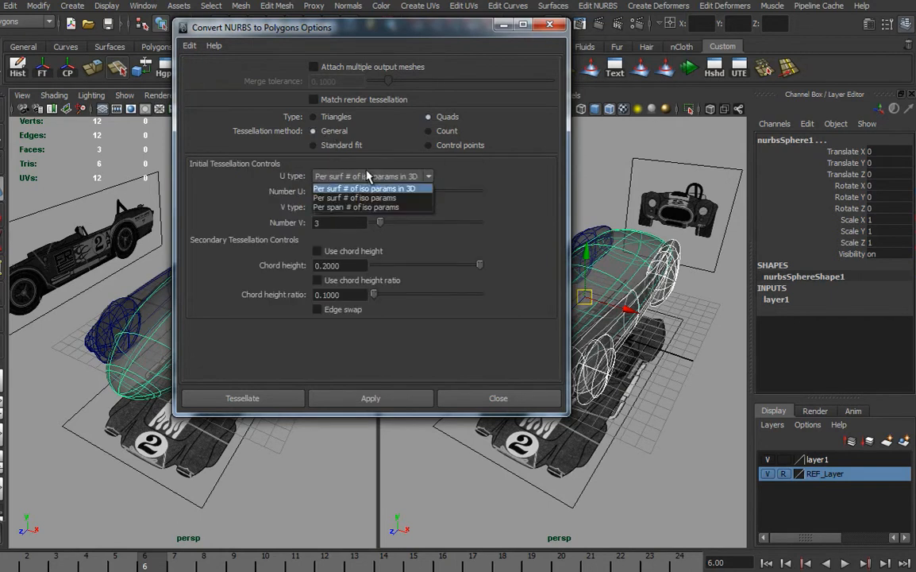
{"action": "left_click", "coordinate": [388, 207]}
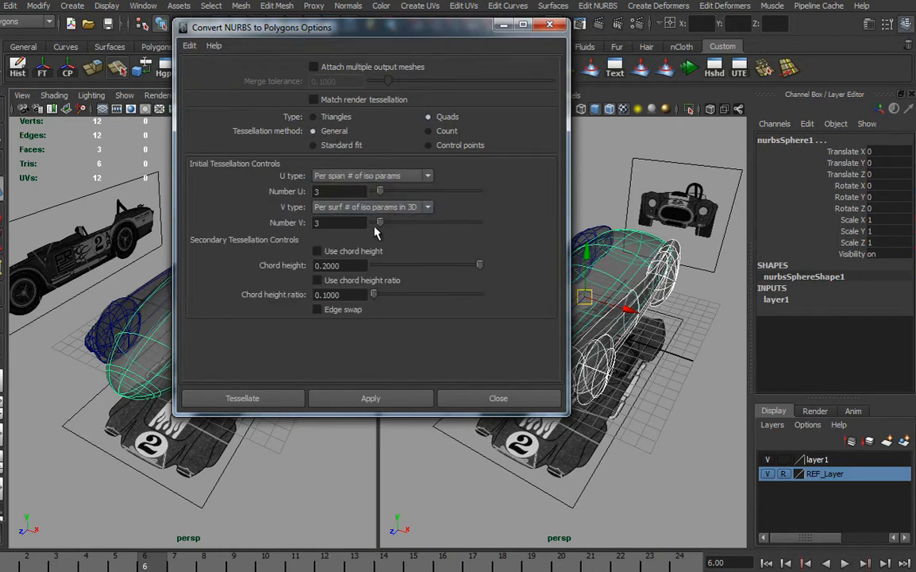
{"action": "left_click", "coordinate": [374, 192]}
{"action": "left_click", "coordinate": [373, 208]}
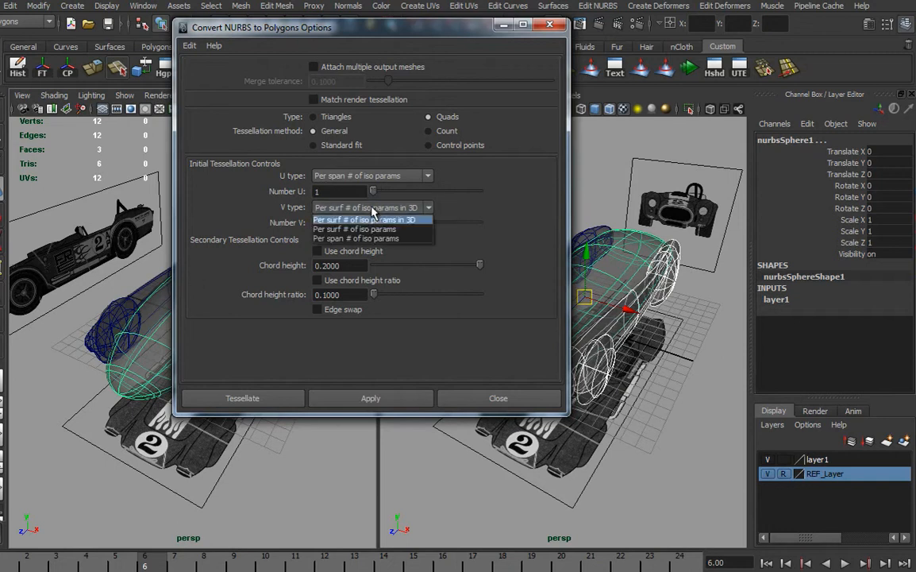
{"action": "left_click", "coordinate": [374, 238]}
{"action": "left_click", "coordinate": [373, 223]}
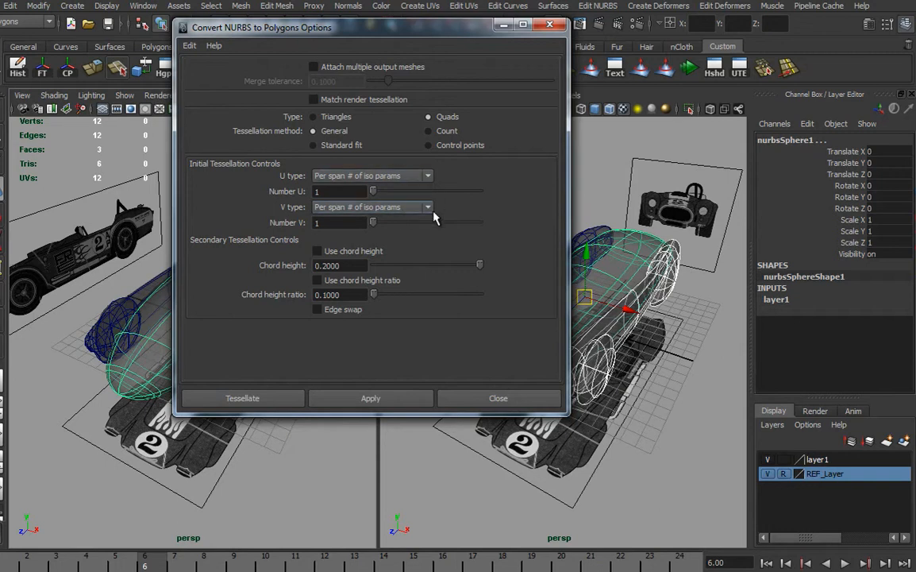
{"action": "left_click", "coordinate": [245, 399]}
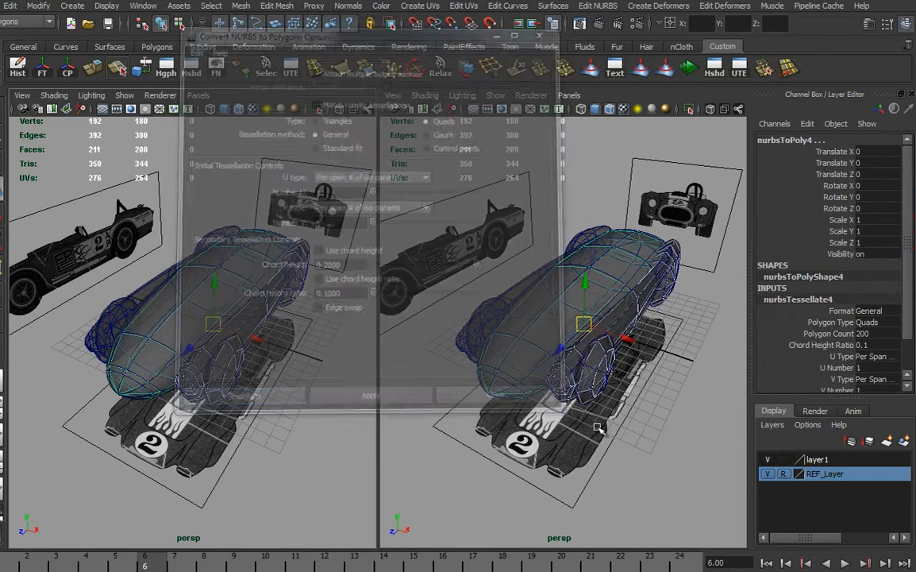
Try moving the converted polygon meshes up off the NURBS surfaces, and undo the move.
{"action": "left_click_drag", "start_coordinate": [596, 279], "coordinate": [593, 204]}
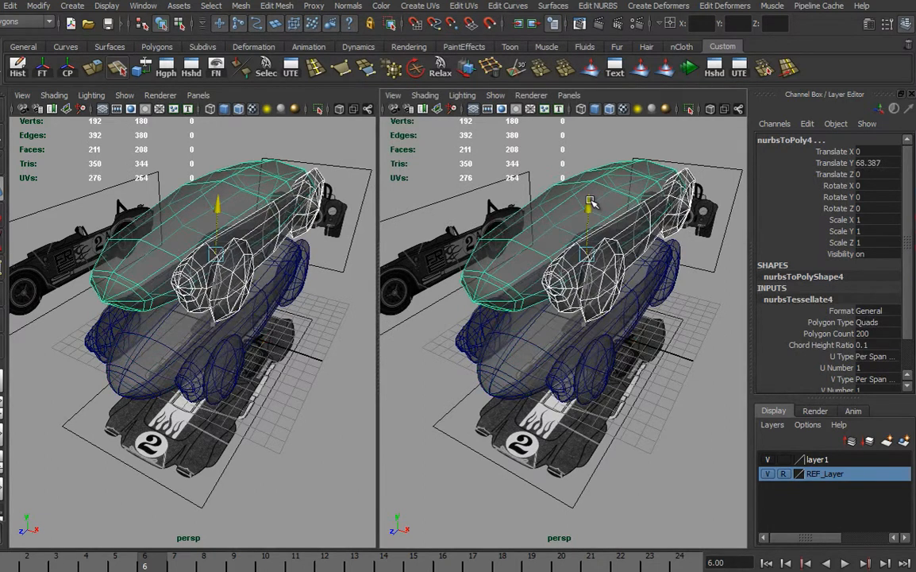
{"action": "key", "text": "ctrl+z"}
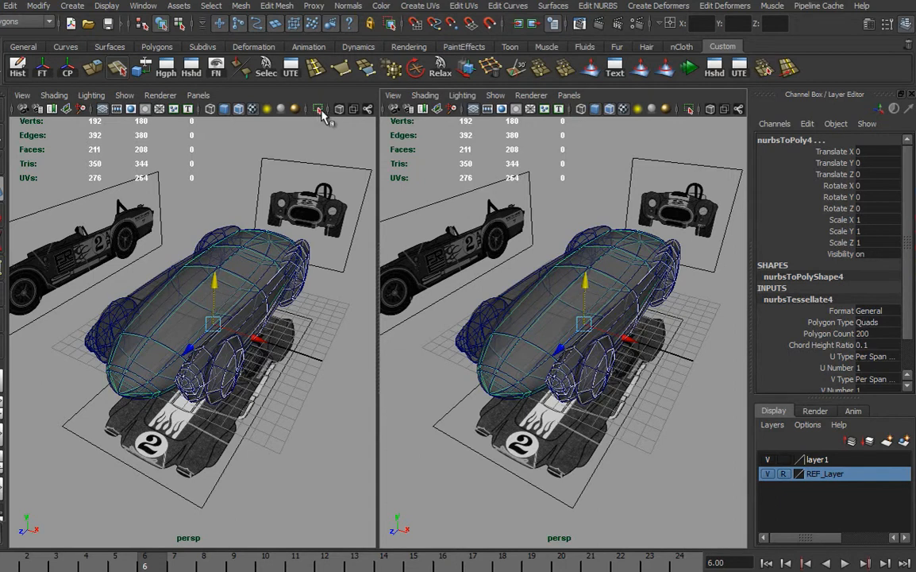
Isolate the converted polygon meshes in one of the two perspective views.
{"action": "left_click", "coordinate": [319, 109]}
{"action": "left_click_drag", "start_coordinate": [232, 285], "coordinate": [208, 311], "text": "alt"}
{"action": "left_click", "coordinate": [238, 405]}
{"action": "left_click_drag", "start_coordinate": [238, 405], "coordinate": [506, 362], "text": "alt"}
{"action": "left_click_drag", "start_coordinate": [555, 326], "coordinate": [573, 312], "text": "alt"}
Make REF_Layer selectable and isolate the NURBS surfaces with the reference planes, without the polygon meshes, in the other view.
{"action": "left_click", "coordinate": [786, 473]}
{"action": "right_click_drag", "start_coordinate": [632, 425], "coordinate": [405, 403], "text": "alt"}
{"action": "left_click_drag", "start_coordinate": [504, 276], "coordinate": [663, 445]}
{"action": "mouse_move", "coordinate": [149, 289]}
{"action": "left_mouse_down", "text": "ctrl"}
{"action": "mouse_move", "coordinate": [326, 418]}
{"action": "mouse_move", "coordinate": [337, 412]}
{"action": "left_mouse_up", "text": "ctrl"}
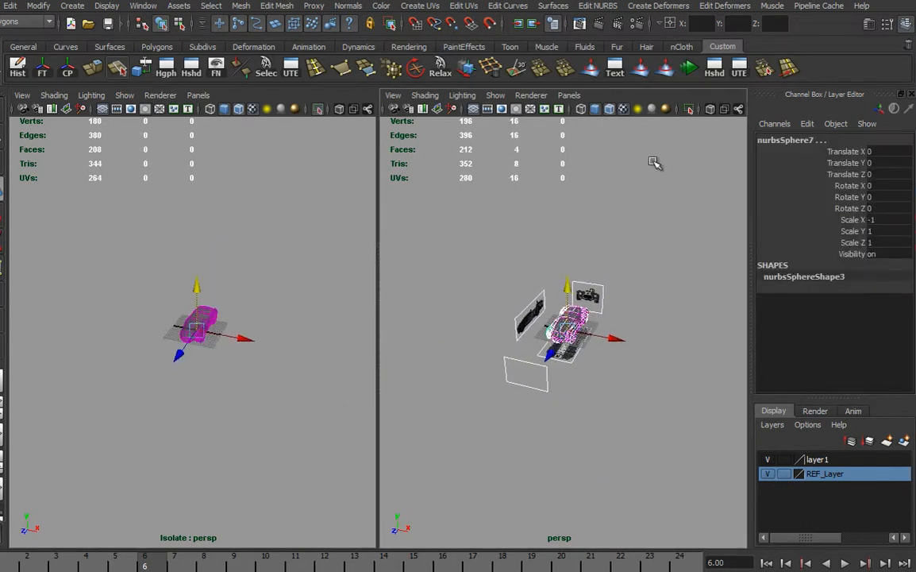
{"action": "left_click", "coordinate": [689, 108]}
{"action": "right_click_drag", "start_coordinate": [589, 403], "coordinate": [776, 403], "text": "alt"}
{"action": "left_click", "coordinate": [685, 405]}
{"action": "left_click_drag", "start_coordinate": [553, 438], "coordinate": [573, 443], "text": "alt"}
{"action": "right_click_drag", "start_coordinate": [573, 443], "coordinate": [609, 435], "text": "alt"}
{"action": "left_click_drag", "start_coordinate": [636, 382], "coordinate": [606, 382], "text": "alt"}
{"action": "left_click_drag", "start_coordinate": [622, 425], "coordinate": [594, 417], "text": "alt"}
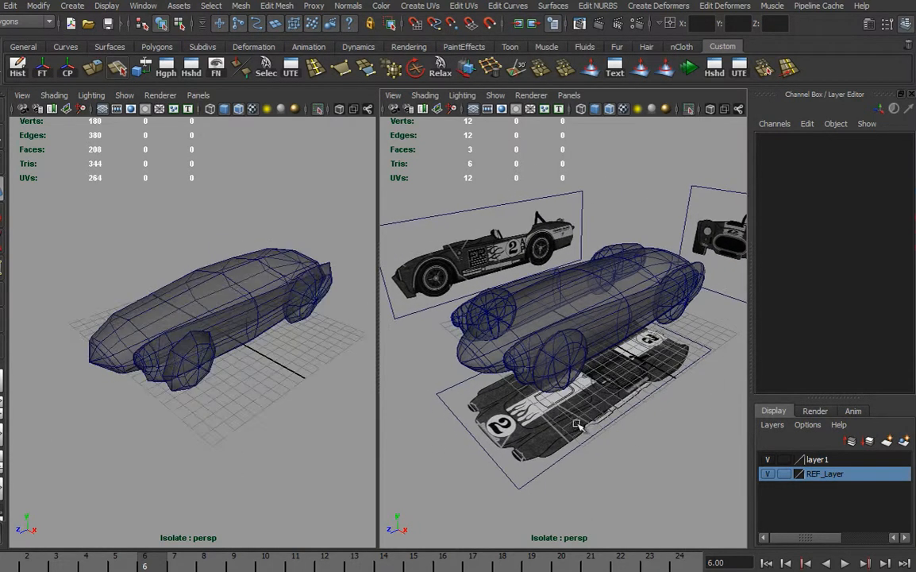
Select the polygon mesh of the main body, show its nurbsTessellate4 settings, and compare it with the NURBS body.
{"action": "left_click_drag", "start_coordinate": [143, 564], "coordinate": [109, 565]}
{"action": "left_click_drag", "start_coordinate": [624, 378], "coordinate": [637, 403], "text": "alt"}
{"action": "right_click_drag", "start_coordinate": [591, 390], "coordinate": [616, 391], "text": "alt"}
{"action": "left_click_drag", "start_coordinate": [200, 376], "coordinate": [231, 293], "text": "alt"}
{"action": "left_click", "coordinate": [619, 317]}
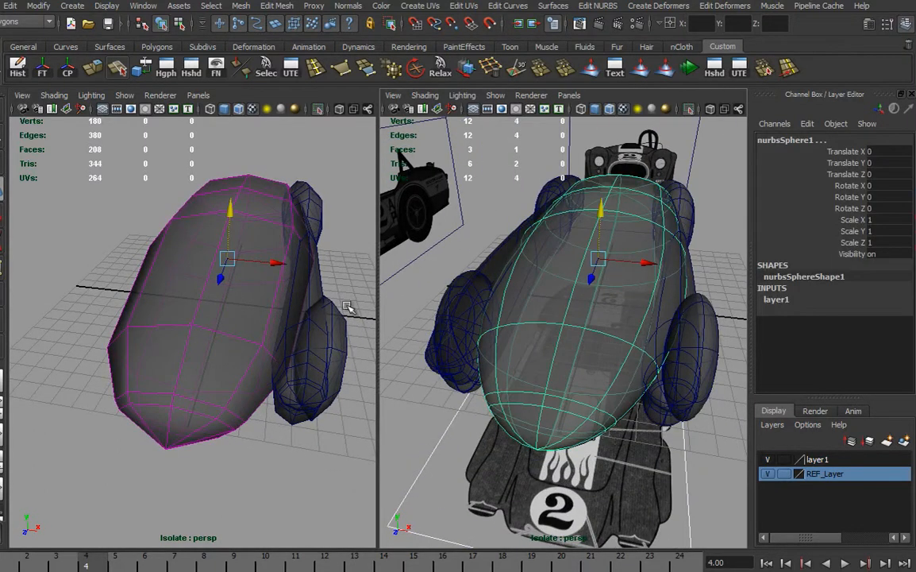
{"action": "left_click", "coordinate": [188, 258]}
{"action": "left_click", "coordinate": [784, 299]}
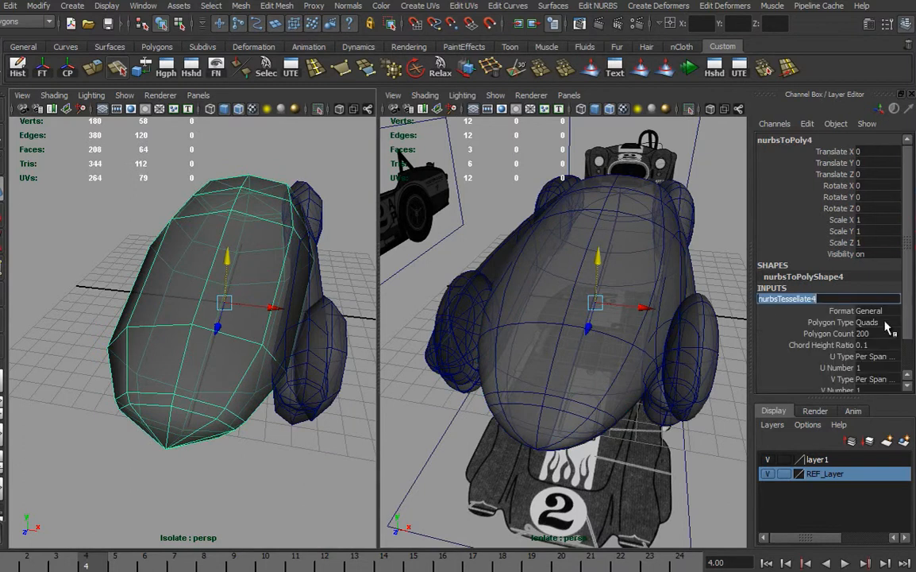
{"action": "scroll", "coordinate": [822, 271], "scroll_direction": "down", "scroll_amount": 3}
{"action": "left_click_drag", "start_coordinate": [164, 285], "coordinate": [193, 286], "text": "alt"}
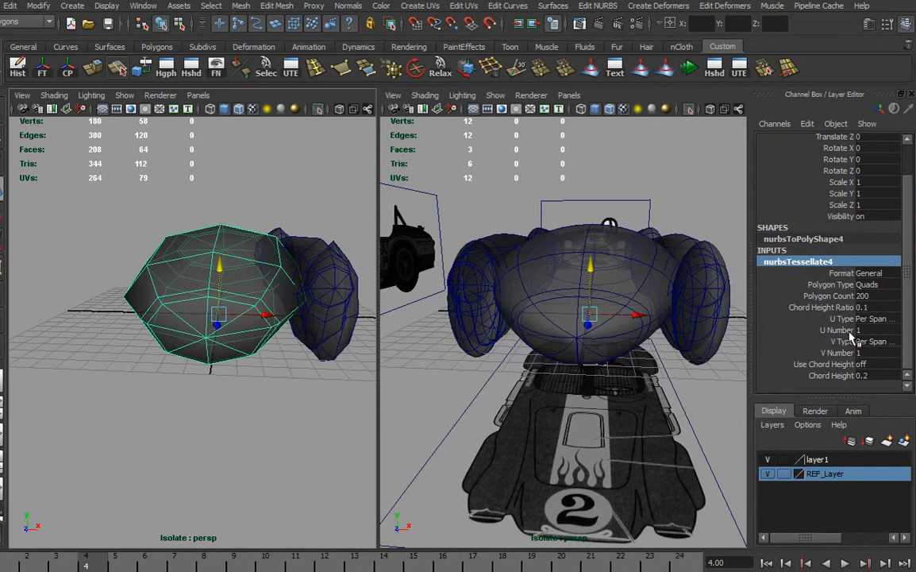
{"action": "left_click_drag", "start_coordinate": [534, 385], "coordinate": [407, 387], "text": "alt"}
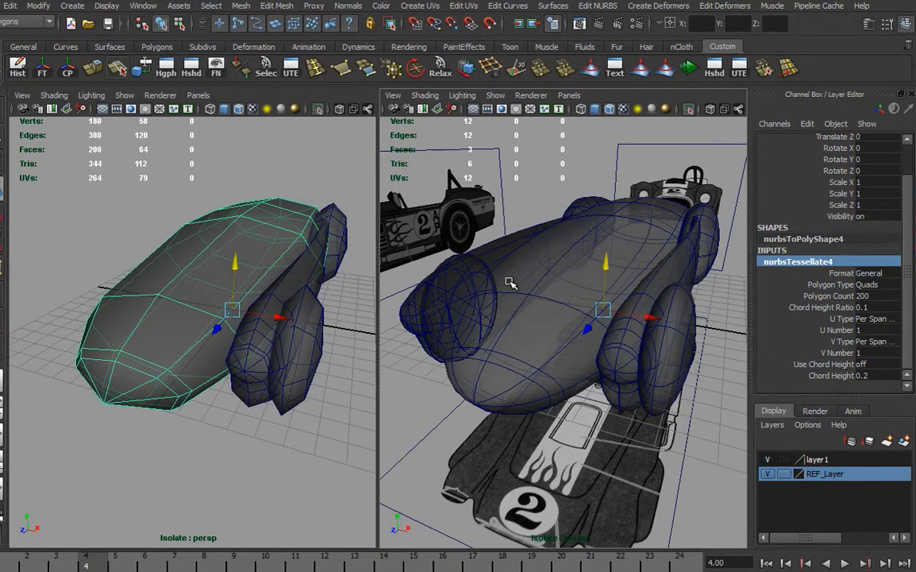
Set the V Number of the main body mesh's tessellation to 3.
{"action": "left_click", "coordinate": [842, 329]}
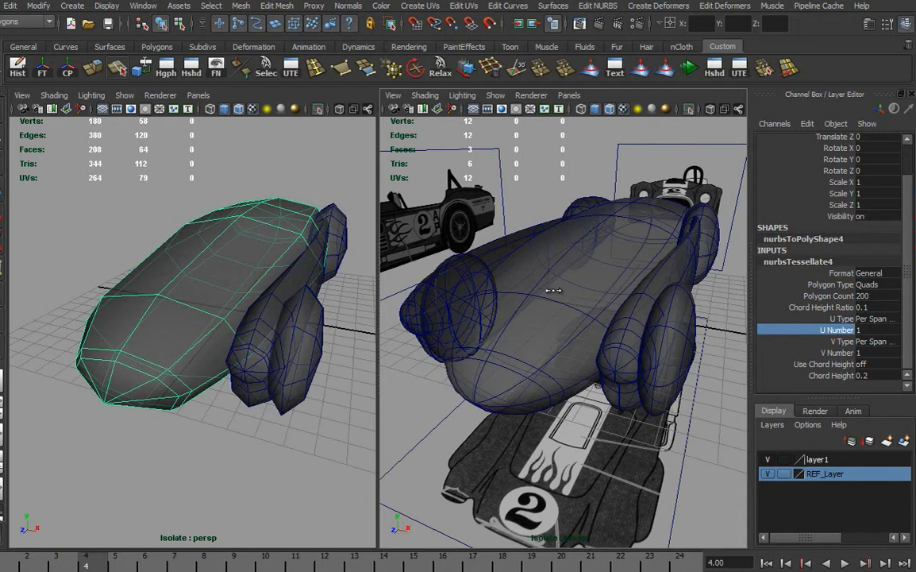
{"action": "scroll", "coordinate": [558, 292], "scroll_direction": "up", "scroll_amount": 4}
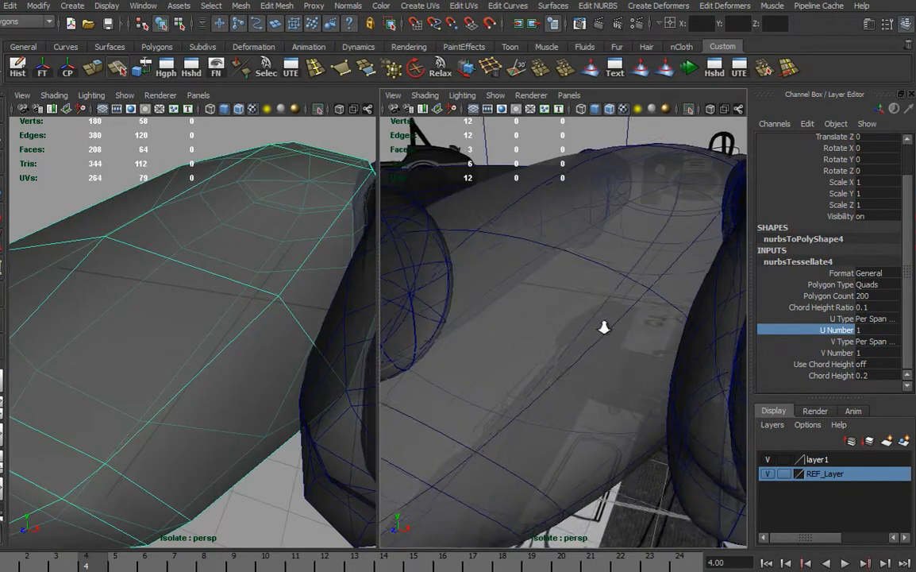
{"action": "scroll", "coordinate": [603, 327], "scroll_direction": "down", "scroll_amount": 4}
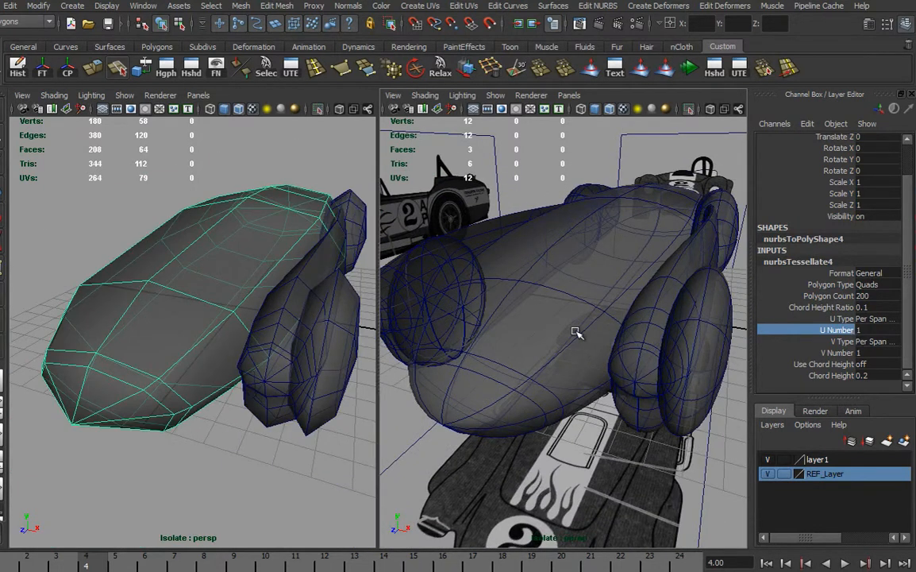
{"action": "middle_click_drag", "start_coordinate": [576, 331], "coordinate": [548, 330]}
{"action": "left_click", "coordinate": [837, 353]}
{"action": "middle_click_drag", "start_coordinate": [434, 320], "coordinate": [540, 333]}
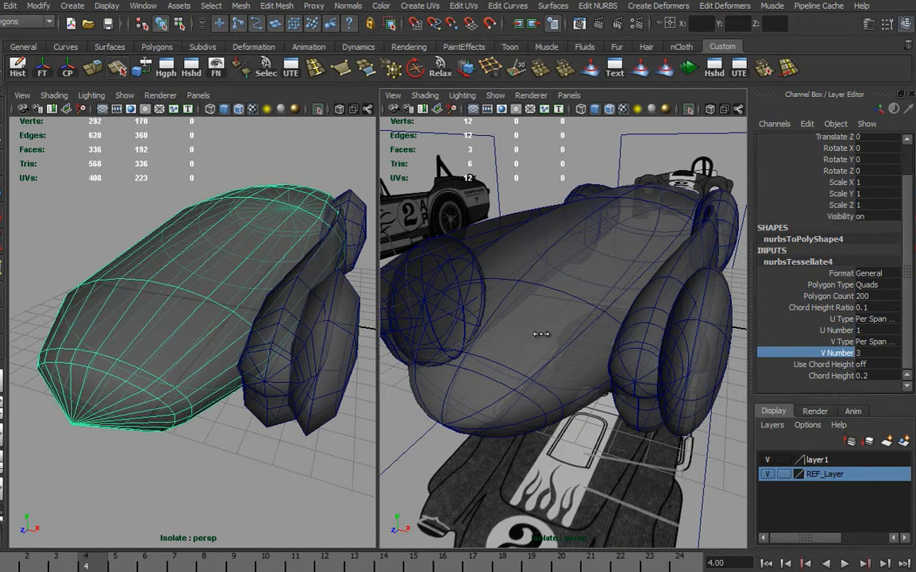
Check the denser body mesh from the front and lower its tessellation V Number.
{"action": "left_click_drag", "start_coordinate": [544, 330], "coordinate": [610, 341], "text": "alt"}
{"action": "left_click_drag", "start_coordinate": [254, 374], "coordinate": [265, 331], "text": "alt"}
{"action": "left_click_drag", "start_coordinate": [576, 325], "coordinate": [599, 307], "text": "alt"}
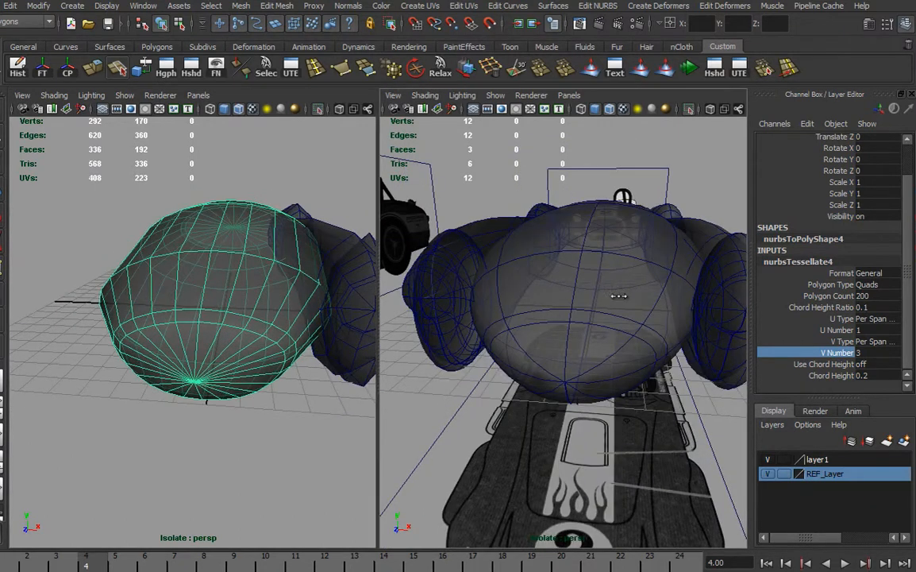
{"action": "middle_click_drag", "start_coordinate": [620, 297], "coordinate": [612, 296]}
Select the polygon mesh of the long side fender and return the timeline to frame 1 to display the surfaces opaque.
{"action": "left_click_drag", "start_coordinate": [158, 336], "coordinate": [262, 272], "text": "alt"}
{"action": "left_click", "coordinate": [265, 275]}
{"action": "key", "text": "w"}
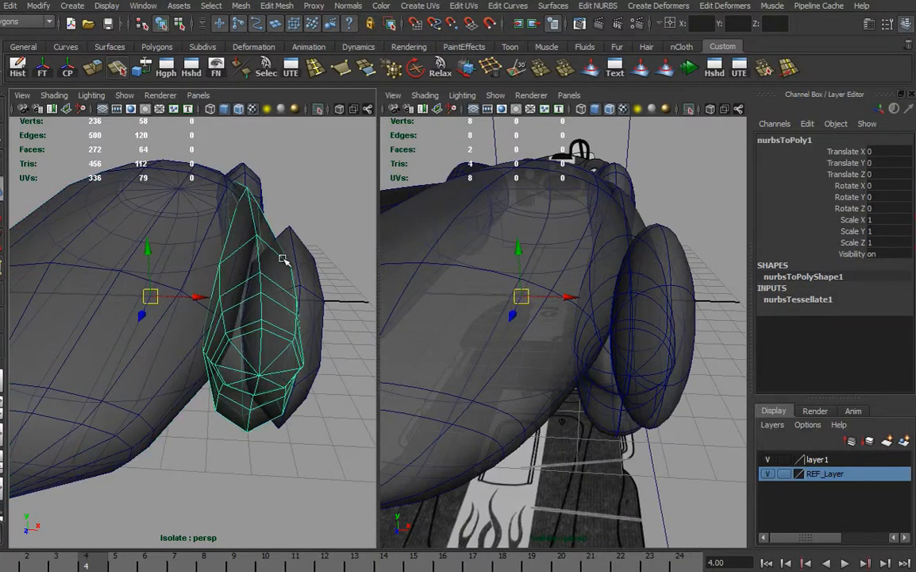
{"action": "left_click_drag", "start_coordinate": [551, 317], "coordinate": [567, 298], "text": "alt"}
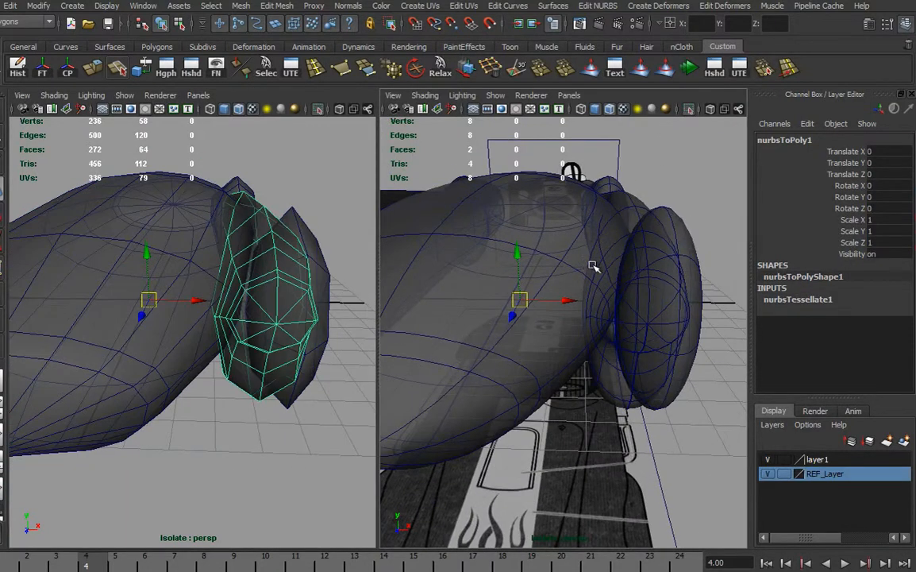
{"action": "left_click_drag", "start_coordinate": [599, 254], "coordinate": [573, 315], "text": "alt"}
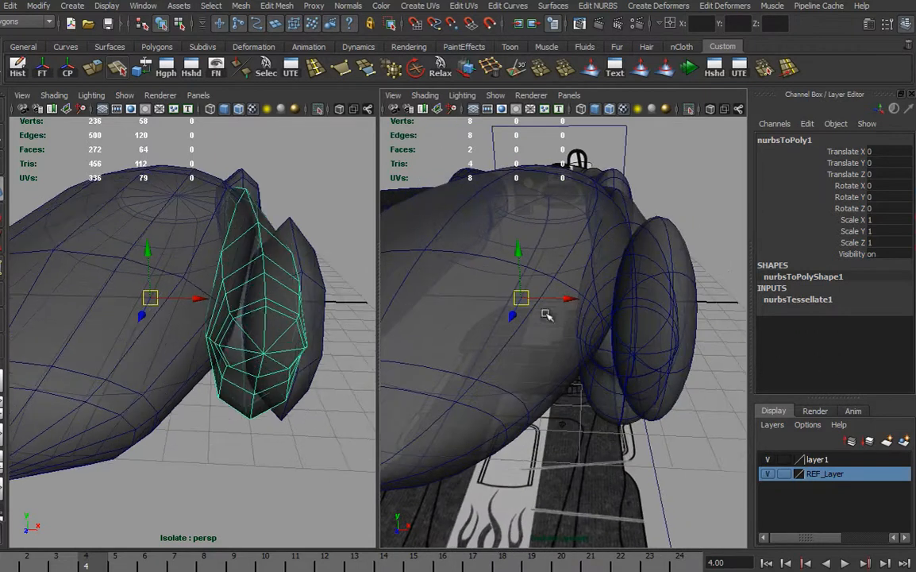
{"action": "left_click_drag", "start_coordinate": [94, 565], "coordinate": [16, 545]}
{"action": "left_click_drag", "start_coordinate": [580, 286], "coordinate": [582, 302], "text": "alt"}
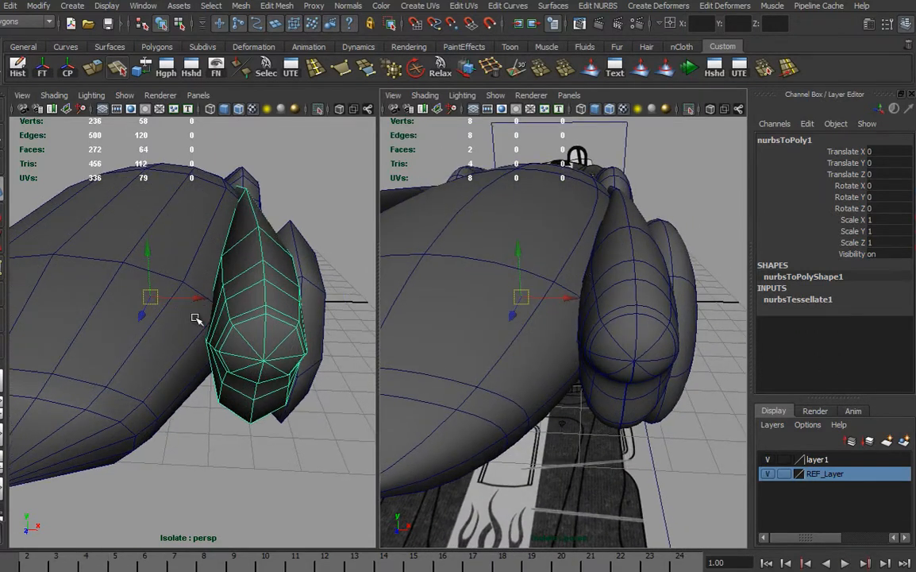
Set the V Number of the side fender mesh's nurbsTessellate1 to 2 and check its shape.
{"action": "left_click", "coordinate": [803, 299]}
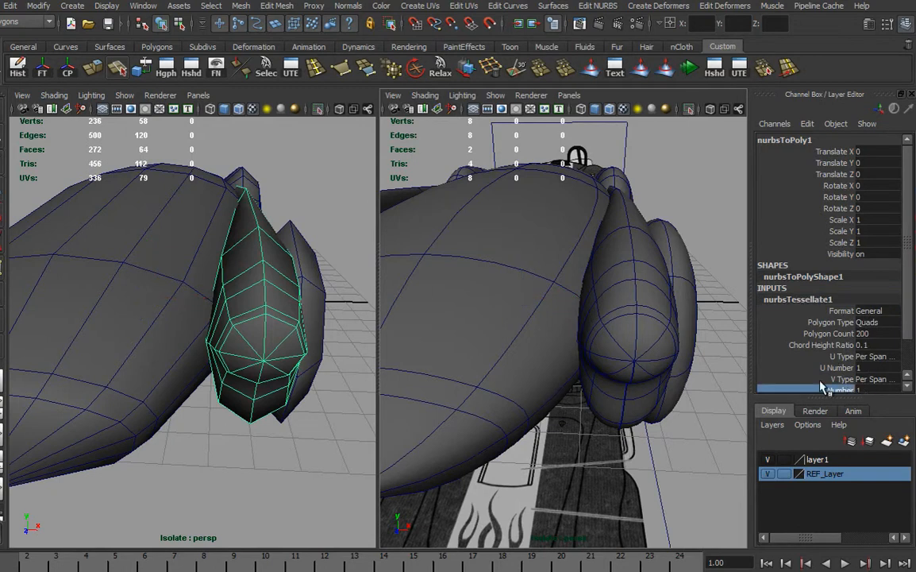
{"action": "left_click", "coordinate": [847, 390]}
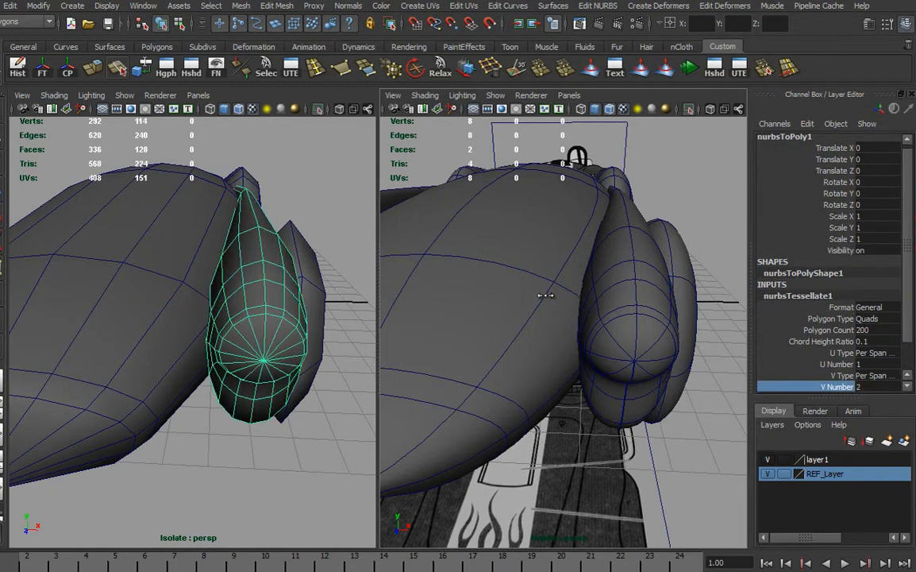
{"action": "left_click_drag", "start_coordinate": [338, 324], "coordinate": [327, 308], "text": "alt"}
{"action": "left_click_drag", "start_coordinate": [310, 235], "coordinate": [235, 338], "text": "alt"}
{"action": "left_click_drag", "start_coordinate": [287, 315], "coordinate": [231, 356], "text": "alt"}
Select the rounded front wheel arch mesh, compare it with its NURBS surface and show its nurbsTessellate2 settings.
{"action": "left_click", "coordinate": [263, 315]}
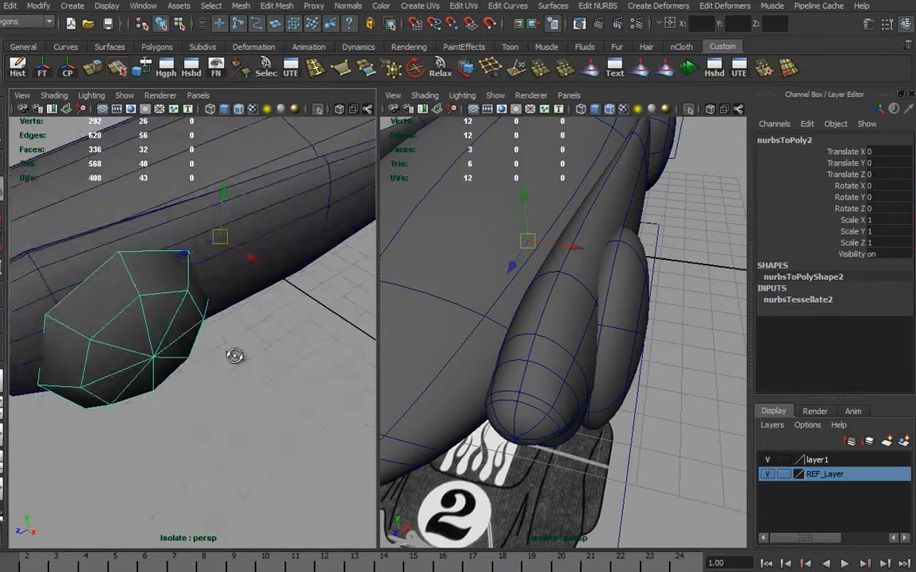
{"action": "key", "text": "shift+a"}
{"action": "right_click_drag", "start_coordinate": [218, 336], "coordinate": [322, 343], "text": "alt"}
{"action": "left_click_drag", "start_coordinate": [288, 351], "coordinate": [337, 325], "text": "alt"}
{"action": "right_click_drag", "start_coordinate": [209, 327], "coordinate": [284, 329], "text": "alt"}
{"action": "middle_click_drag", "start_coordinate": [234, 332], "coordinate": [253, 332], "text": "alt"}
{"action": "left_click", "coordinate": [798, 299]}
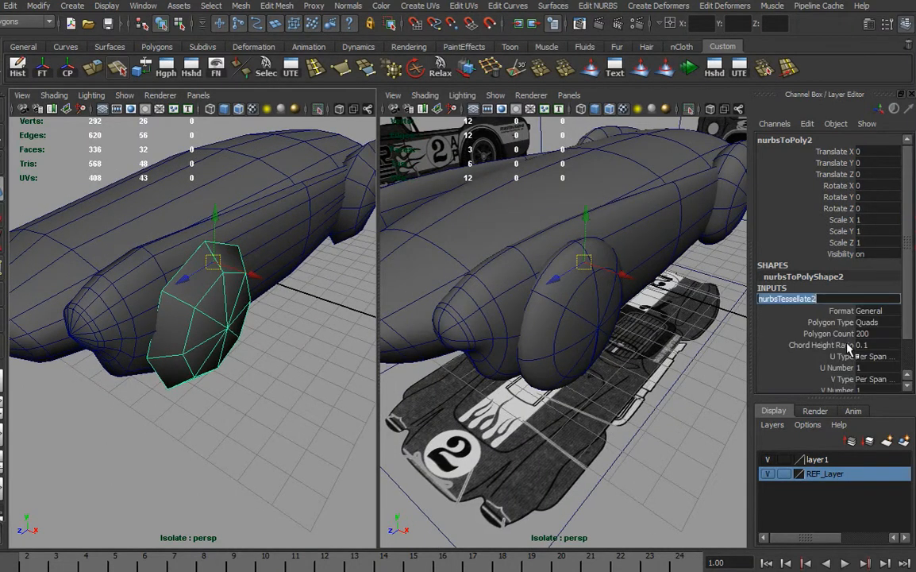
Set the U Number of the front wheel arch mesh's tessellation to 2.
{"action": "left_click", "coordinate": [838, 388]}
{"action": "middle_click_drag", "start_coordinate": [591, 355], "coordinate": [591, 359]}
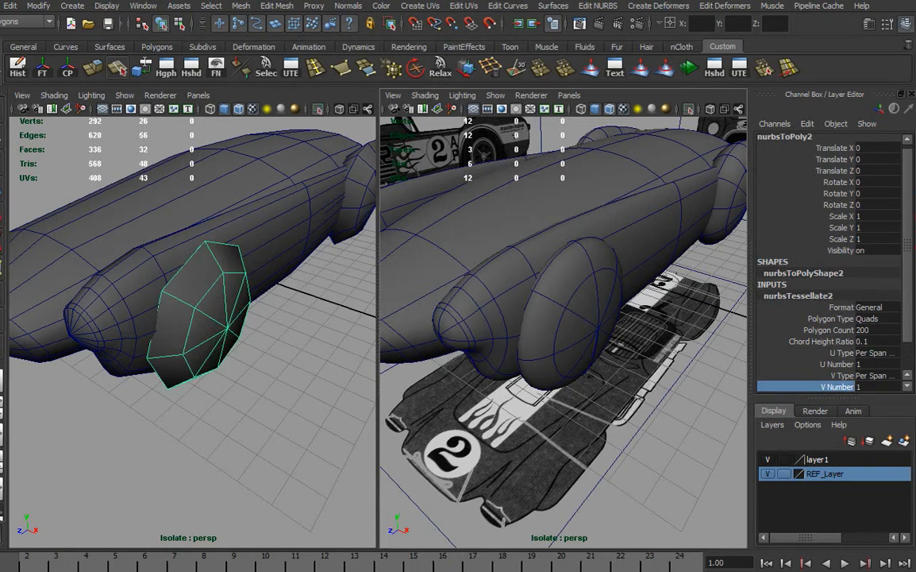
{"action": "left_click_drag", "start_coordinate": [908, 334], "coordinate": [908, 343]}
{"action": "left_click", "coordinate": [838, 352]}
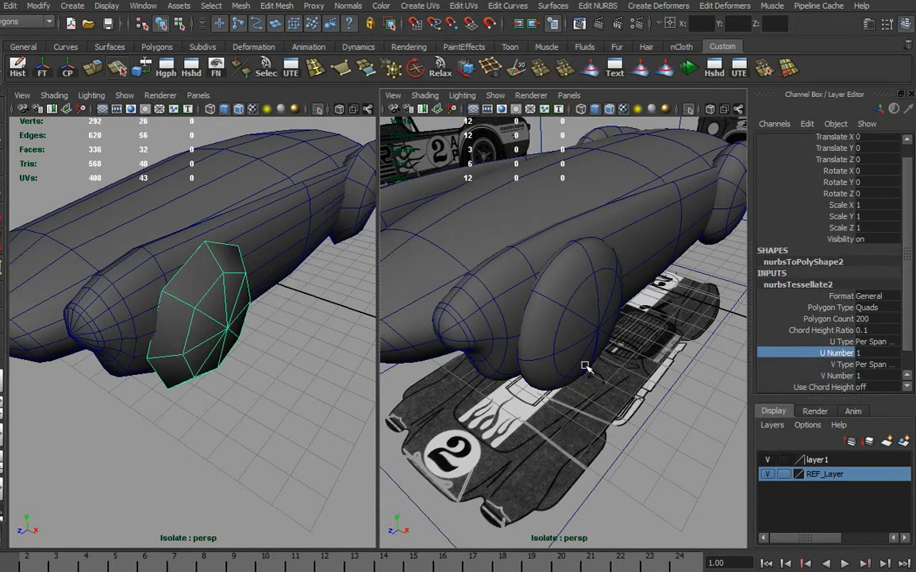
{"action": "middle_click_drag", "start_coordinate": [531, 329], "coordinate": [592, 365]}
{"action": "mouse_move", "coordinate": [251, 363]}
{"action": "left_mouse_down", "text": "alt"}
{"action": "mouse_move", "coordinate": [299, 353]}
{"action": "mouse_move", "coordinate": [147, 357]}
{"action": "mouse_move", "coordinate": [242, 349]}
{"action": "left_mouse_up", "text": "alt"}
{"action": "right_click_drag", "start_coordinate": [242, 347], "coordinate": [250, 325], "text": "alt"}
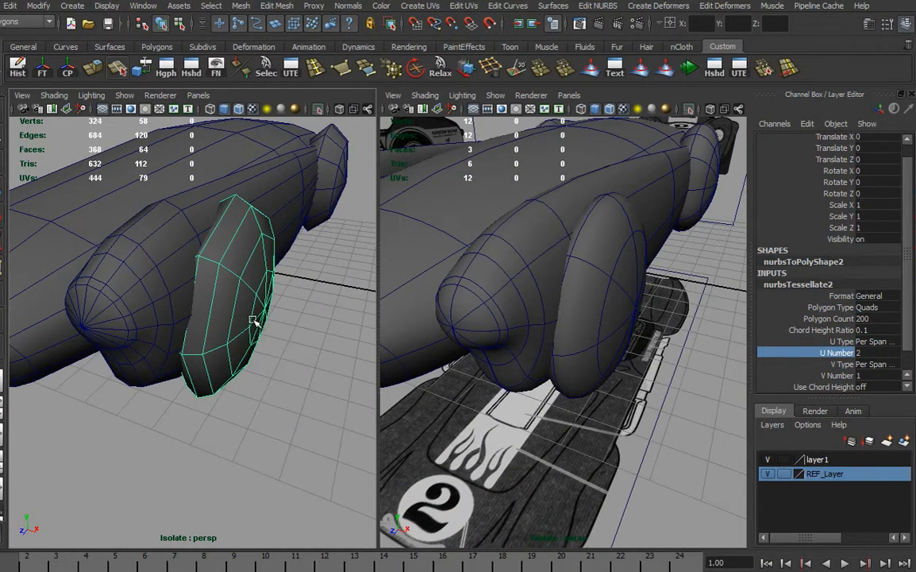
Show the control vertices of the front wheel arch's NURBS surface and select those at its upper end.
{"action": "left_click_drag", "start_coordinate": [674, 259], "coordinate": [697, 255], "text": "alt"}
{"action": "left_click", "coordinate": [675, 209]}
{"action": "right_click", "coordinate": [668, 219]}
{"action": "right_click_drag", "start_coordinate": [668, 219], "coordinate": [623, 217]}
{"action": "left_click_drag", "start_coordinate": [669, 200], "coordinate": [668, 190], "text": "alt"}
{"action": "left_click_drag", "start_coordinate": [615, 120], "coordinate": [686, 214]}
{"action": "left_click_drag", "start_coordinate": [694, 212], "coordinate": [580, 202], "text": "alt"}
{"action": "left_click_drag", "start_coordinate": [504, 199], "coordinate": [616, 238], "text": "alt"}
{"action": "left_click_drag", "start_coordinate": [263, 223], "coordinate": [133, 185], "text": "alt"}
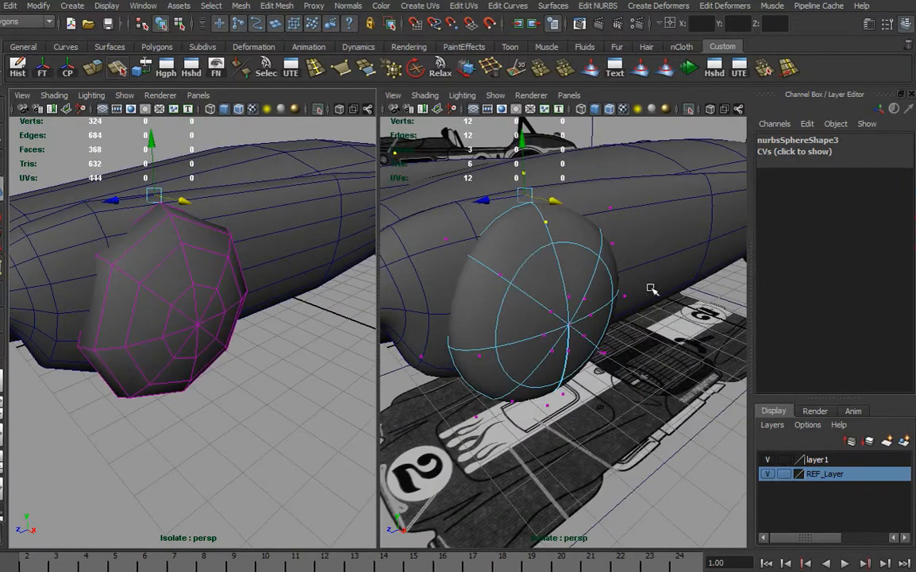
Return to object selection and set the V Number of the front wheel arch mesh's tessellation to 2.
{"action": "right_click_drag", "start_coordinate": [166, 291], "coordinate": [228, 275]}
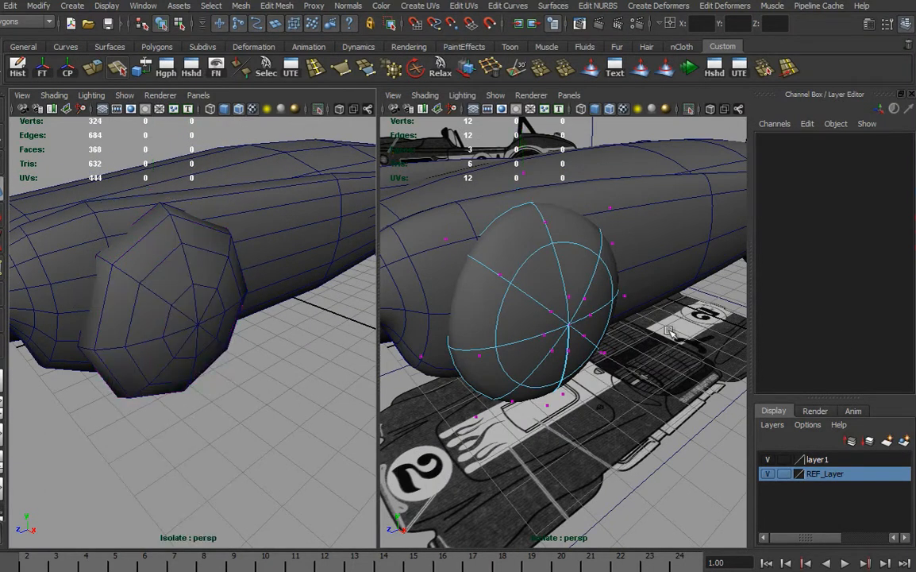
{"action": "left_click", "coordinate": [191, 299]}
{"action": "left_click", "coordinate": [812, 300]}
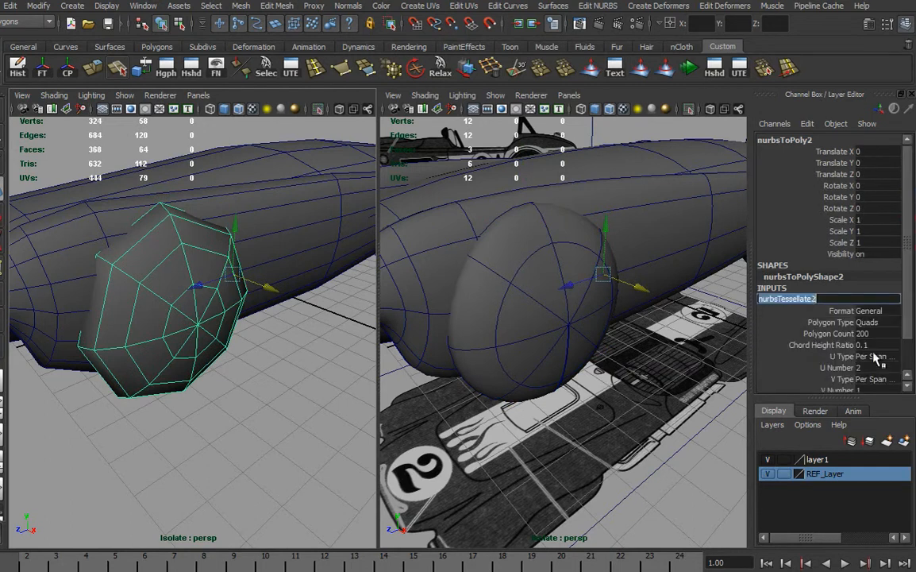
{"action": "left_click", "coordinate": [846, 390]}
{"action": "middle_click_drag", "start_coordinate": [506, 327], "coordinate": [565, 359]}
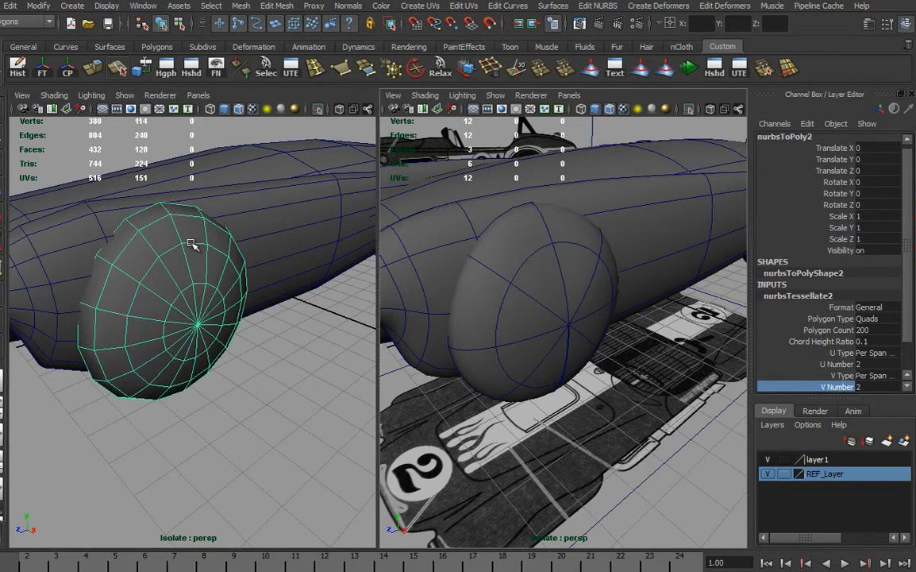
{"action": "left_click_drag", "start_coordinate": [116, 213], "coordinate": [318, 326], "text": "alt"}
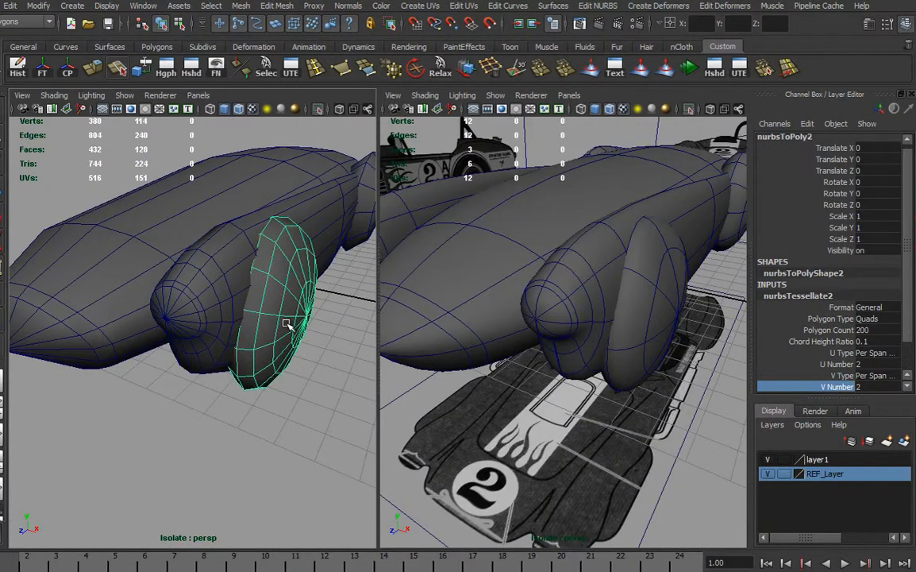
Select the side fender's NURBS surface and try to mark a new isoparm across it behind the front wheel arch.
{"action": "left_click_drag", "start_coordinate": [307, 254], "coordinate": [197, 305], "text": "alt"}
{"action": "left_click", "coordinate": [197, 305]}
{"action": "right_click_drag", "start_coordinate": [189, 361], "coordinate": [189, 240], "text": "alt"}
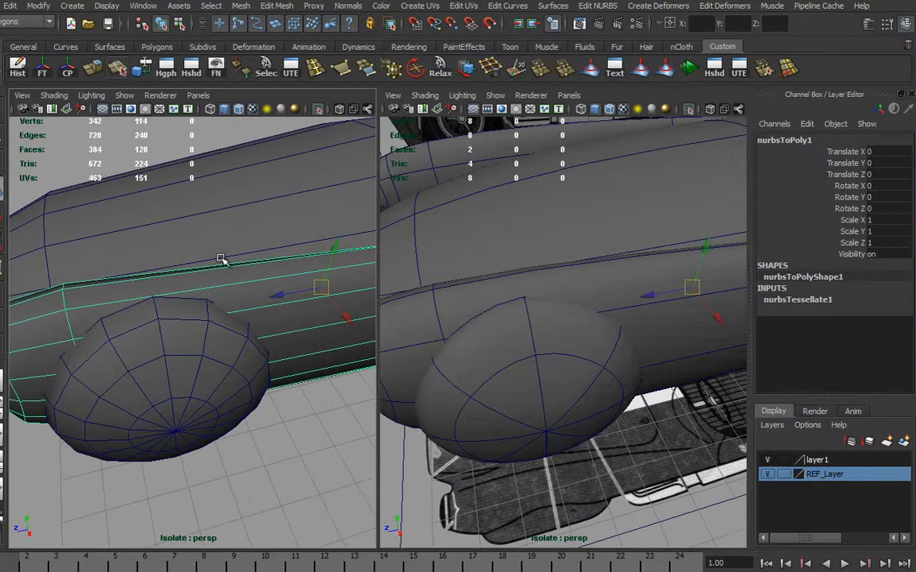
{"action": "left_click", "coordinate": [578, 286]}
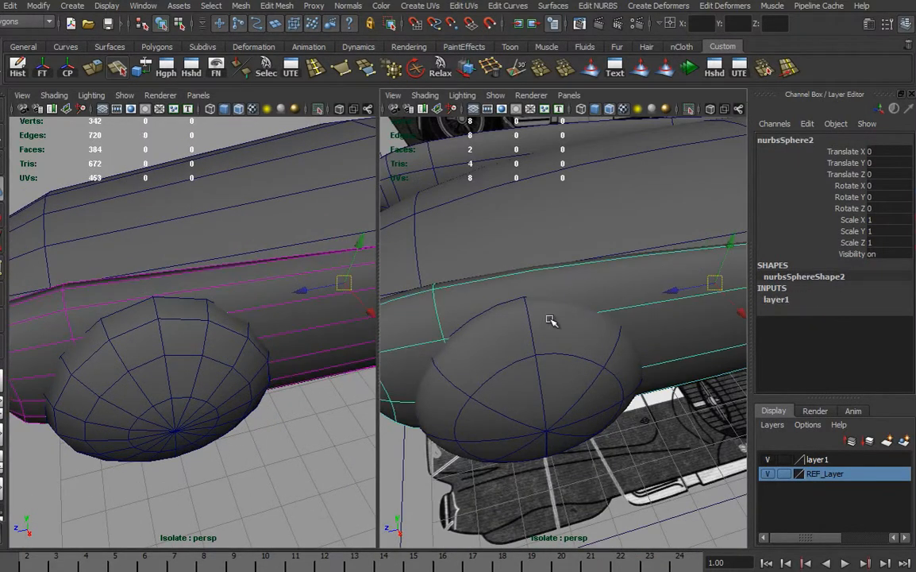
{"action": "left_click_drag", "start_coordinate": [555, 316], "coordinate": [571, 305], "text": "alt"}
{"action": "right_click_drag", "start_coordinate": [527, 304], "coordinate": [526, 273]}
{"action": "left_click_drag", "start_coordinate": [493, 302], "coordinate": [619, 320]}
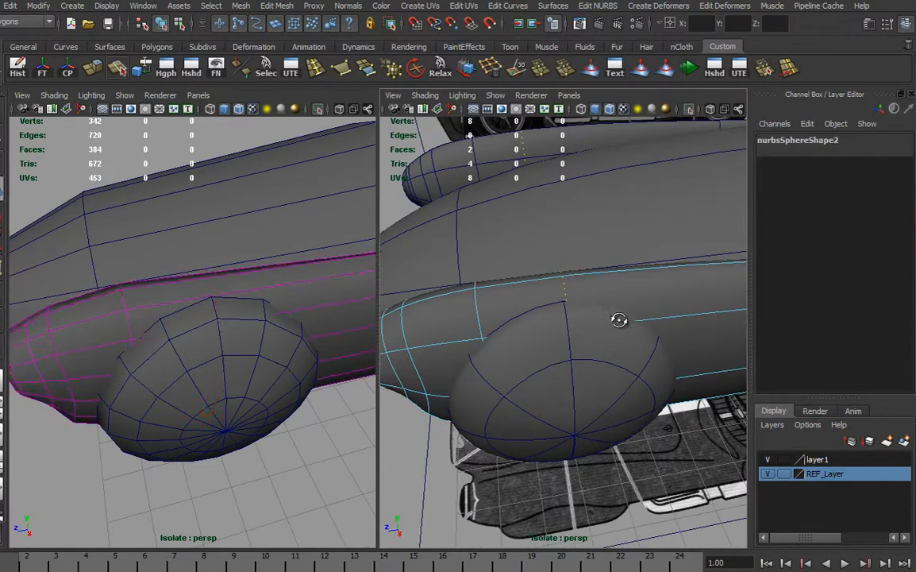
{"action": "left_click_drag", "start_coordinate": [475, 307], "coordinate": [563, 308]}
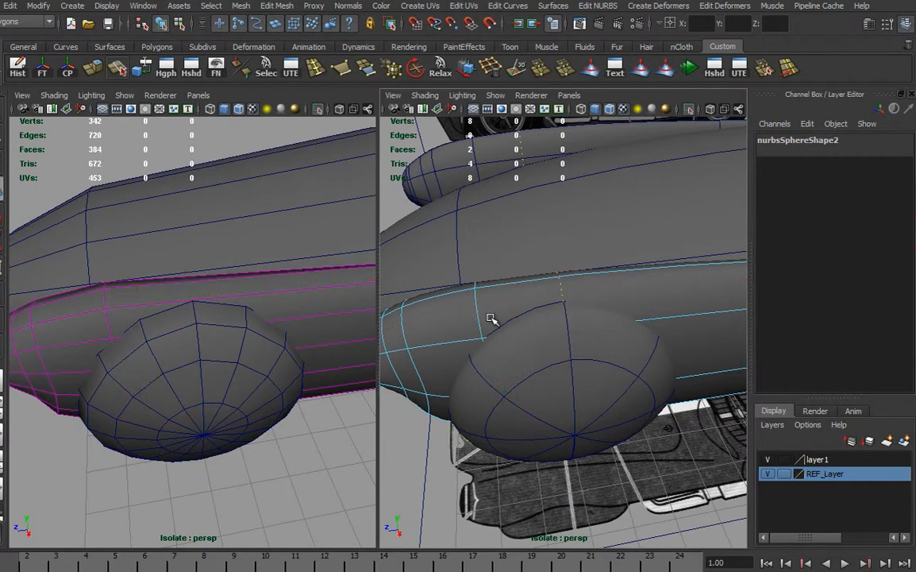
Return the side fender's NURBS surface to object selection and check its U and V spans in the shape attributes.
{"action": "right_click_drag", "start_coordinate": [642, 330], "coordinate": [595, 325], "text": "alt"}
{"action": "left_click_drag", "start_coordinate": [595, 324], "coordinate": [643, 319], "text": "alt"}
{"action": "middle_click_drag", "start_coordinate": [643, 319], "coordinate": [592, 319], "text": "alt"}
{"action": "left_click_drag", "start_coordinate": [592, 320], "coordinate": [651, 315], "text": "alt"}
{"action": "right_click_drag", "start_coordinate": [651, 316], "coordinate": [657, 292], "text": "alt"}
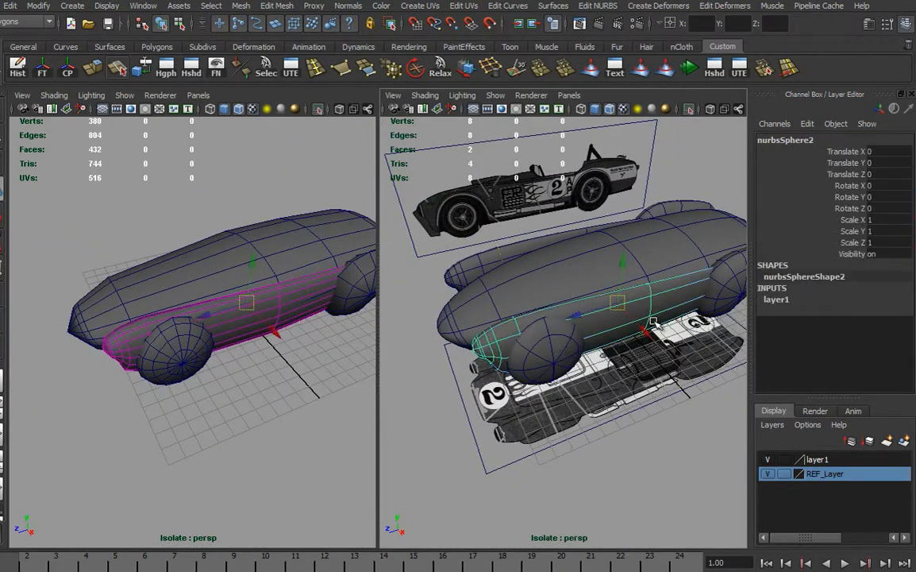
{"action": "left_click_drag", "start_coordinate": [640, 339], "coordinate": [620, 341], "text": "alt"}
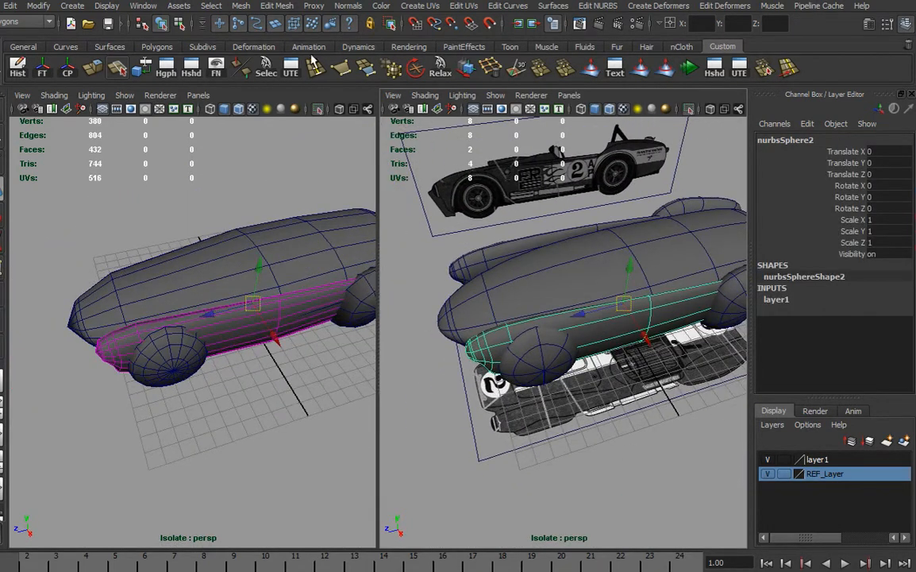
{"action": "key", "text": "ctrl+a"}
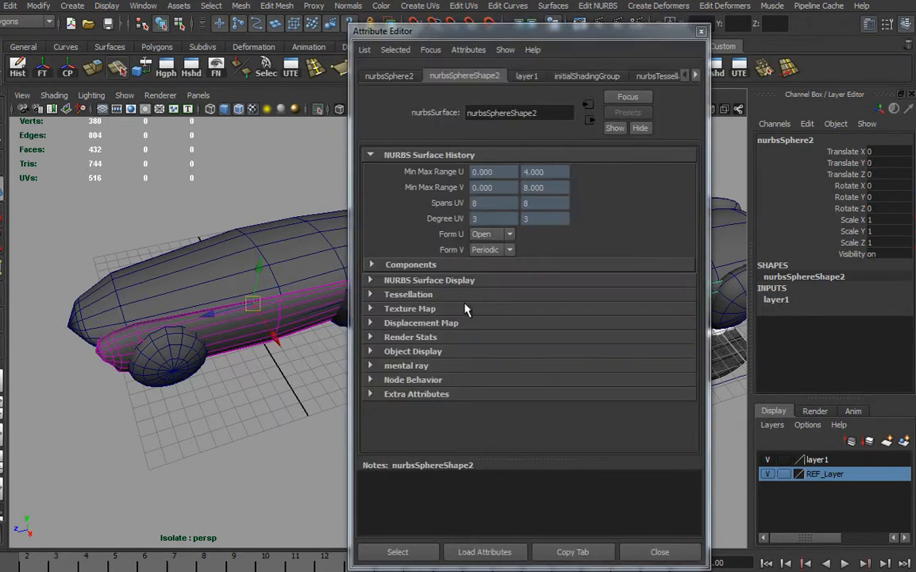
{"action": "left_click", "coordinate": [490, 208]}
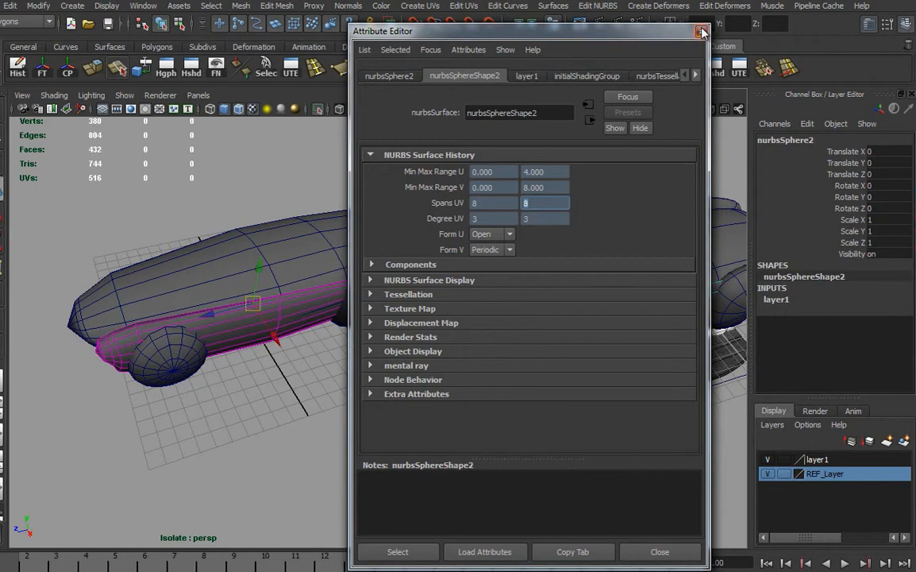
{"action": "key", "text": "ctrl+a"}
Rebuild the side fender's NURBS surface uniformly with parameter range 0 to #spans, 16 spans in U and 8 in V.
{"action": "left_click", "coordinate": [607, 5]}
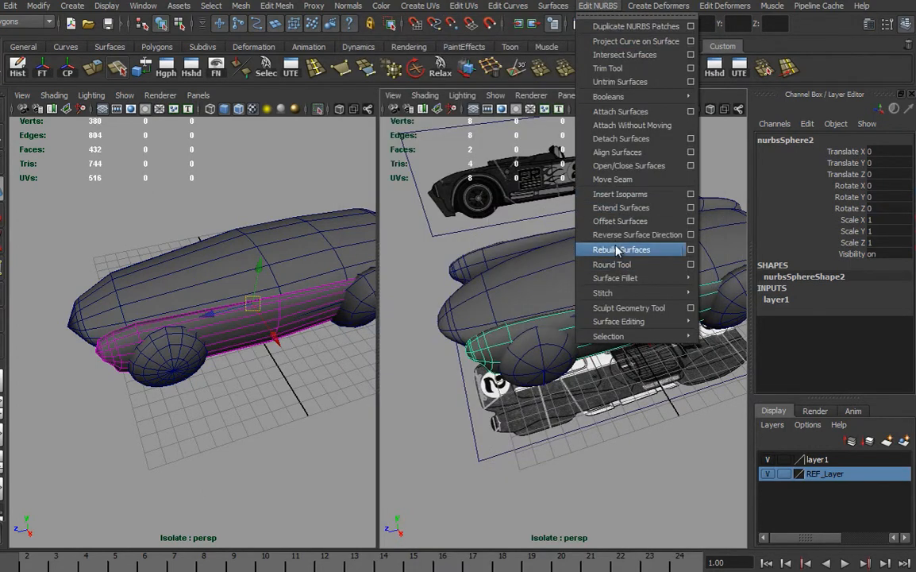
{"action": "left_click", "coordinate": [692, 251]}
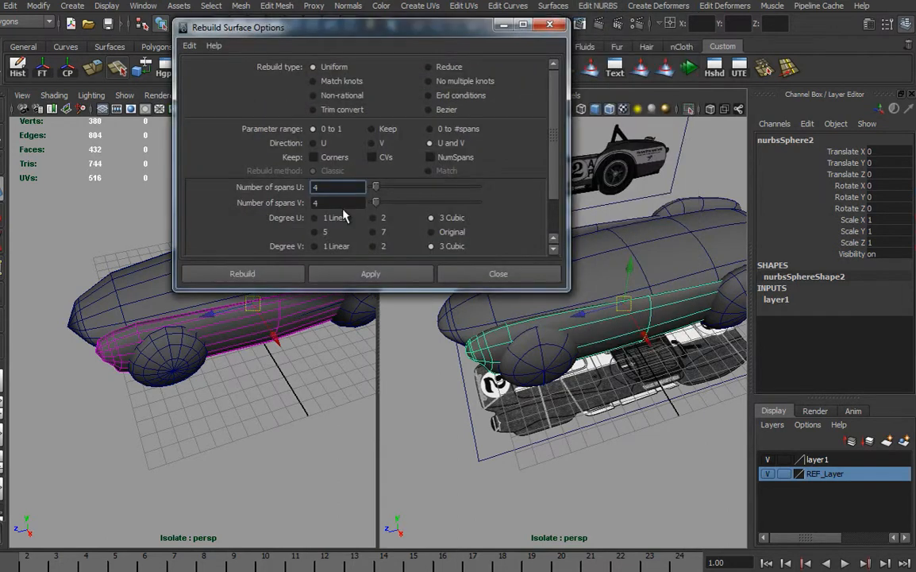
{"action": "left_click_drag", "start_coordinate": [506, 368], "coordinate": [531, 382], "text": "alt"}
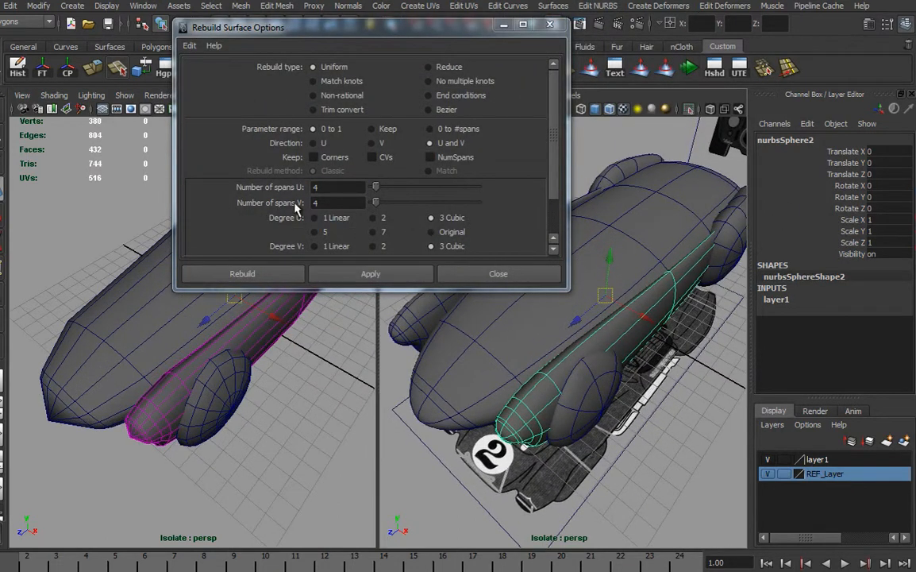
{"action": "left_click", "coordinate": [429, 128]}
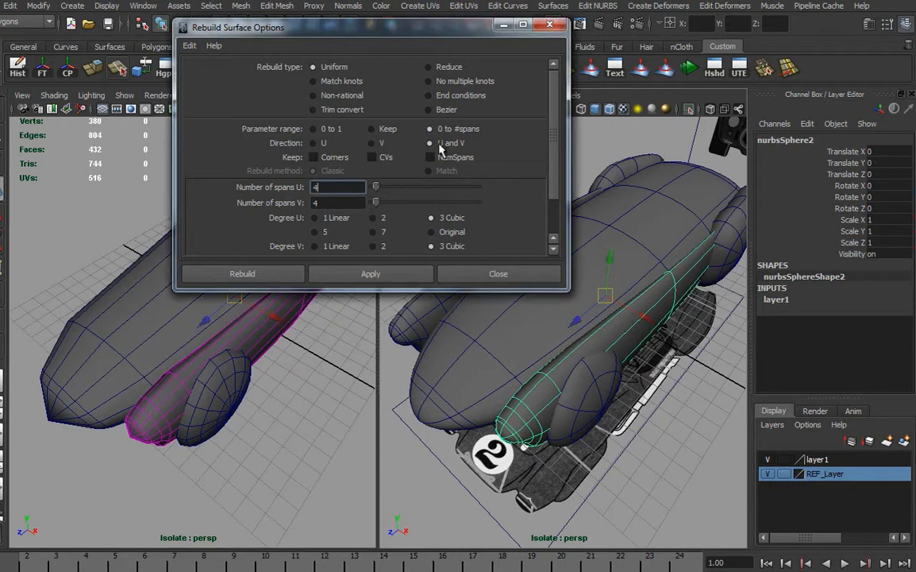
{"action": "left_click_drag", "start_coordinate": [377, 190], "coordinate": [383, 190]}
{"action": "left_click_drag", "start_coordinate": [416, 359], "coordinate": [617, 362], "text": "alt"}
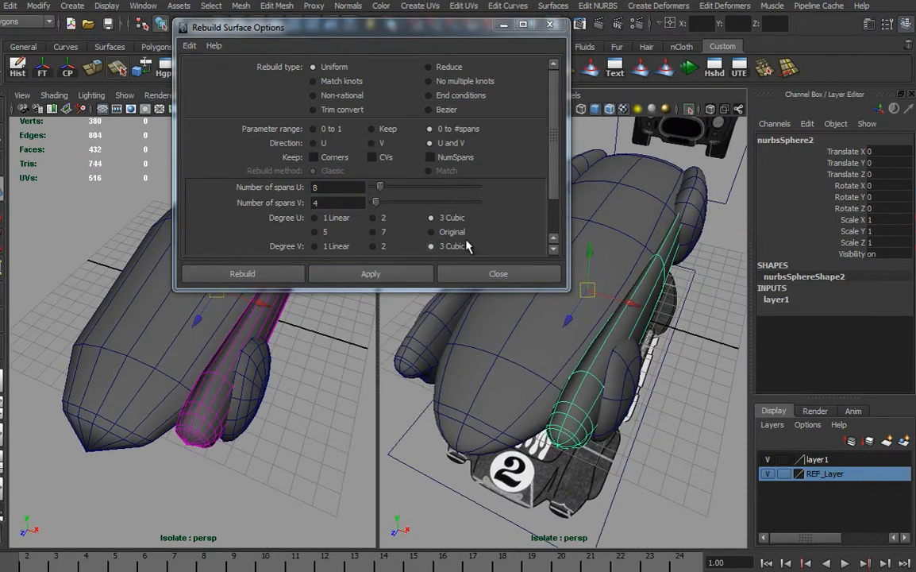
{"action": "left_click_drag", "start_coordinate": [376, 202], "coordinate": [381, 204]}
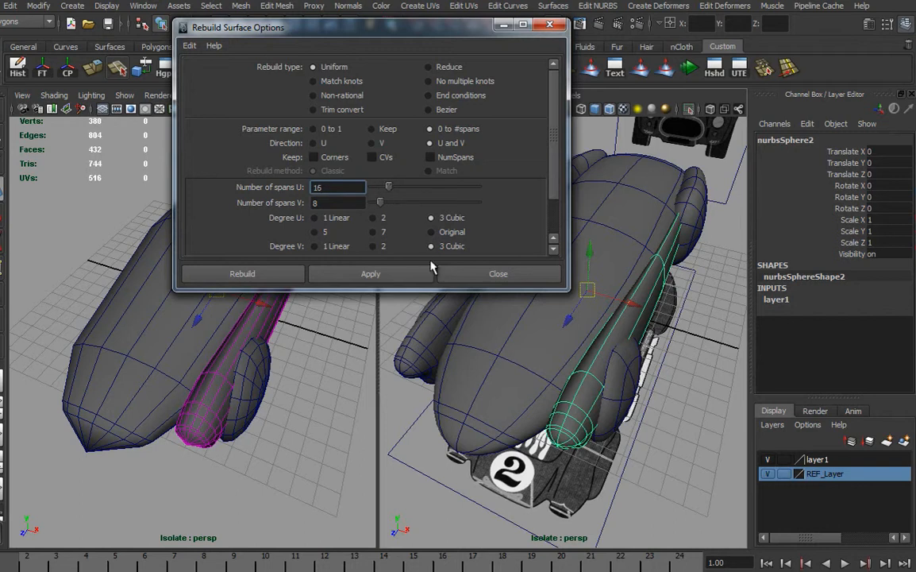
{"action": "left_click", "coordinate": [405, 278]}
Set the timeline to frame 10 and compare the rebuilt fender's front end with the reference image in the side view.
{"action": "left_click_drag", "start_coordinate": [585, 373], "coordinate": [605, 417], "text": "alt"}
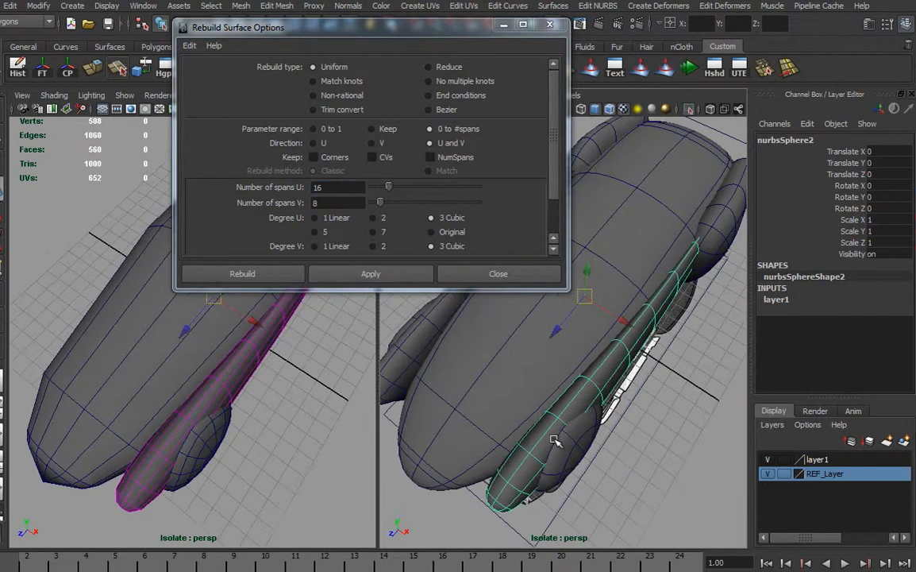
{"action": "left_click_drag", "start_coordinate": [625, 358], "coordinate": [466, 401], "text": "alt"}
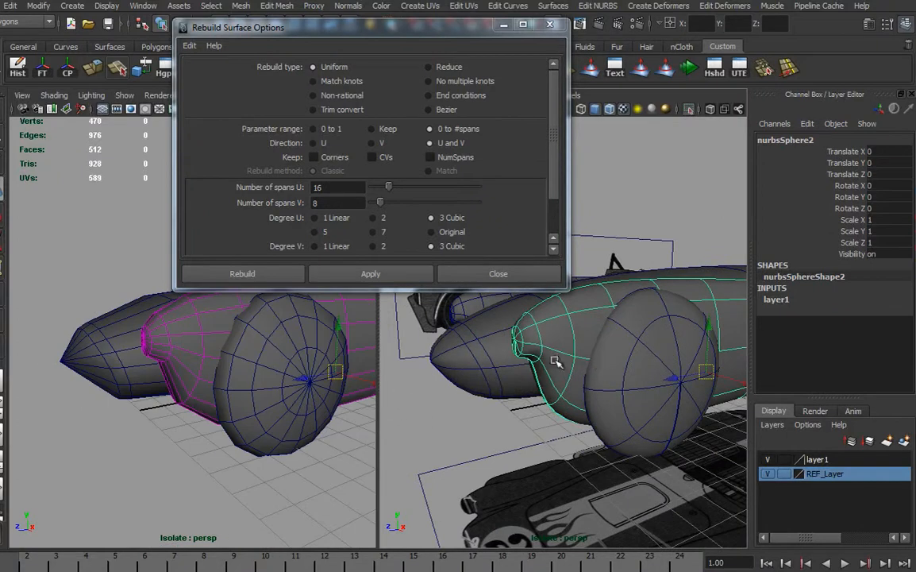
{"action": "left_click_drag", "start_coordinate": [574, 373], "coordinate": [590, 375], "text": "alt"}
{"action": "left_click_drag", "start_coordinate": [641, 395], "coordinate": [626, 405], "text": "alt"}
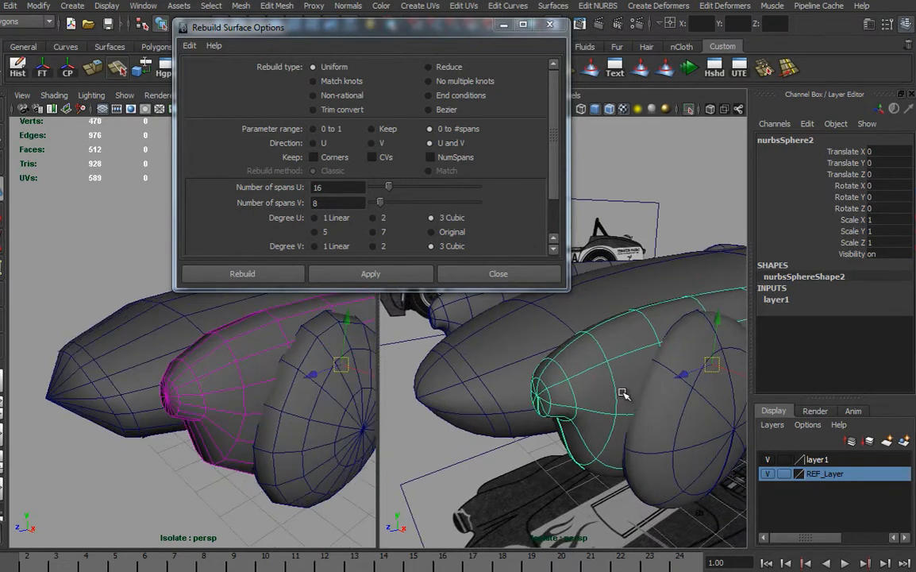
{"action": "left_click_drag", "start_coordinate": [88, 566], "coordinate": [265, 561]}
{"action": "key", "text": "space"}
{"action": "left_click_drag", "start_coordinate": [525, 411], "coordinate": [597, 352]}
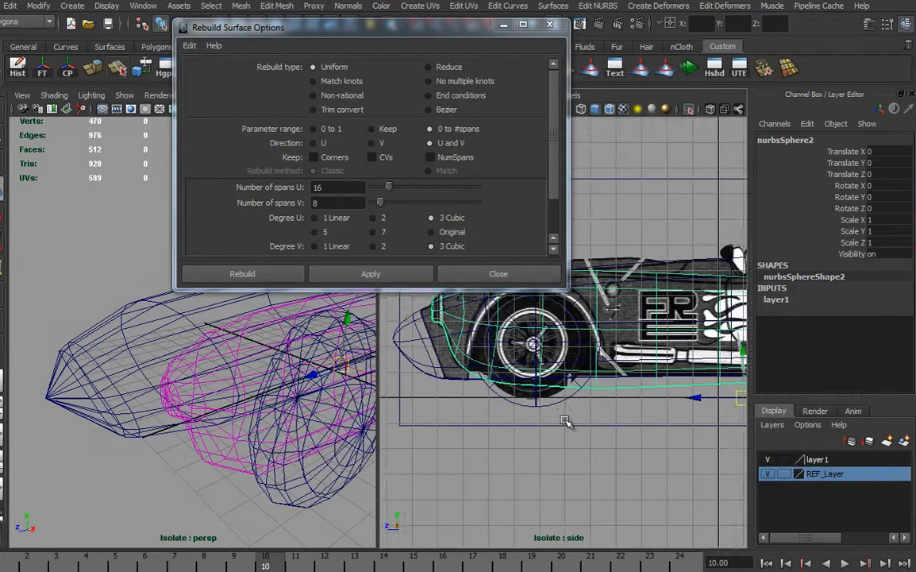
{"action": "scroll", "coordinate": [588, 443], "scroll_direction": "up", "scroll_amount": 5}
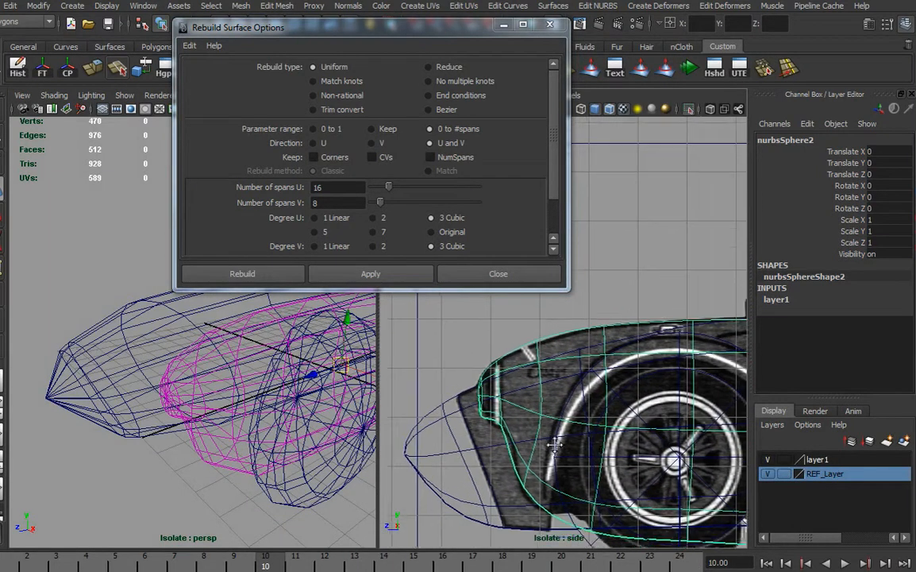
Insert a new isoparm across the side fender's NURBS surface just behind the headlight at its front end.
{"action": "scroll", "coordinate": [574, 340], "scroll_direction": "up", "scroll_amount": 1}
{"action": "mouse_move", "coordinate": [551, 318]}
{"action": "right_mouse_down"}
{"action": "mouse_move", "coordinate": [536, 317]}
{"action": "mouse_move", "coordinate": [553, 321]}
{"action": "right_mouse_up"}
{"action": "mouse_move", "coordinate": [538, 299]}
{"action": "left_mouse_down"}
{"action": "mouse_move", "coordinate": [554, 311]}
{"action": "mouse_move", "coordinate": [544, 313]}
{"action": "left_mouse_up"}
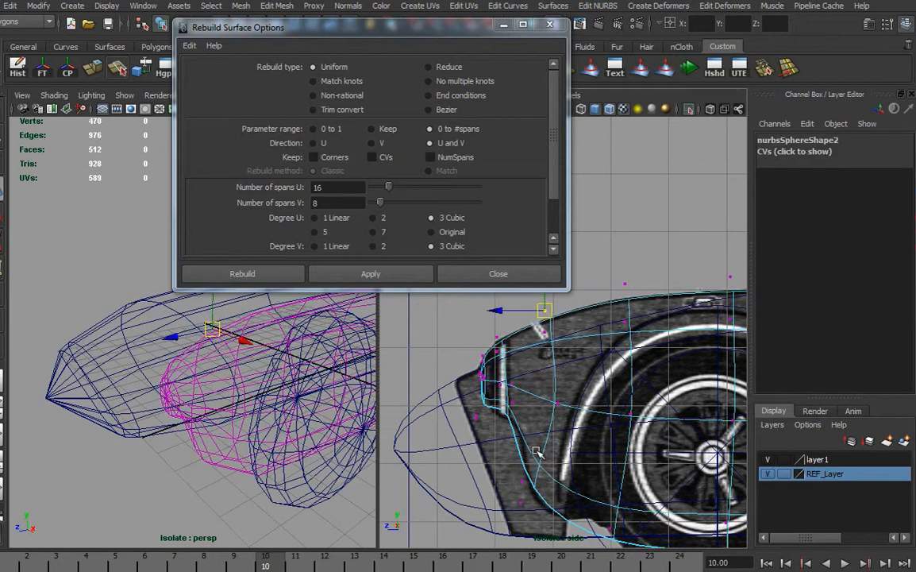
{"action": "left_click_drag", "start_coordinate": [504, 517], "coordinate": [524, 506]}
{"action": "right_click_drag", "start_coordinate": [551, 418], "coordinate": [549, 385]}
{"action": "left_click_drag", "start_coordinate": [554, 426], "coordinate": [525, 424]}
{"action": "left_click", "coordinate": [608, 10]}
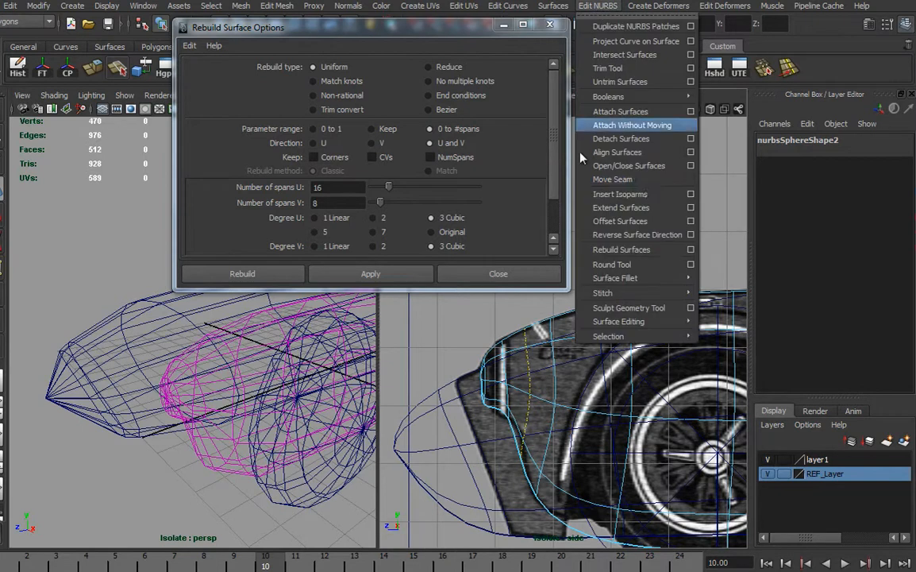
{"action": "left_click", "coordinate": [641, 195]}
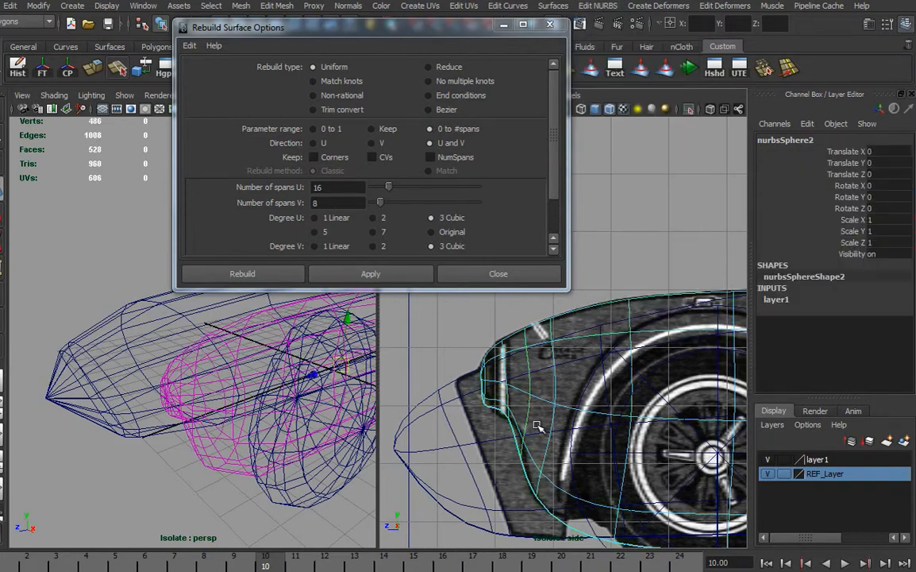
Adjust the side fender's front control vertices in the side view so the nose outline follows the reference image.
{"action": "right_click_drag", "start_coordinate": [535, 412], "coordinate": [468, 417]}
{"action": "left_click_drag", "start_coordinate": [510, 467], "coordinate": [515, 427]}
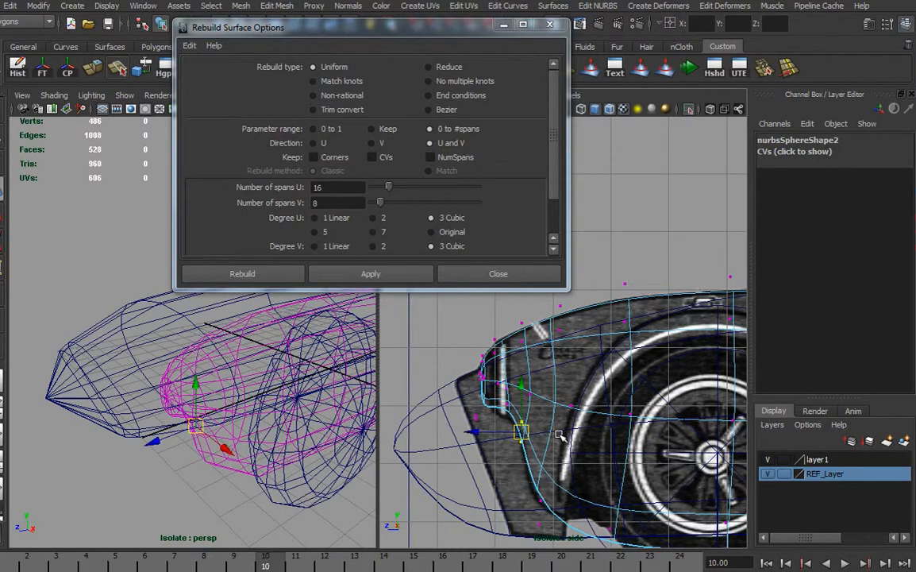
{"action": "key", "text": "Left"}
{"action": "left_click_drag", "start_coordinate": [507, 398], "coordinate": [510, 408]}
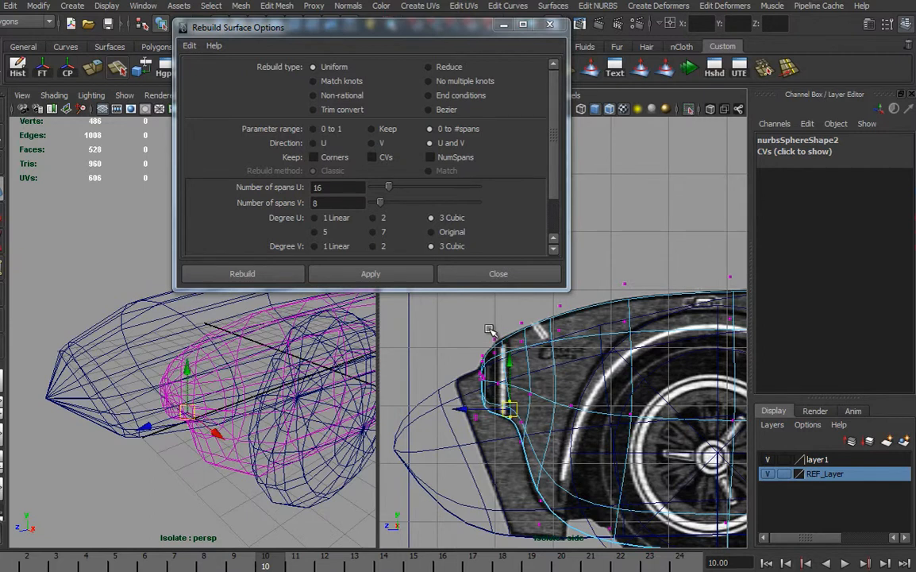
{"action": "left_click_drag", "start_coordinate": [519, 320], "coordinate": [505, 344]}
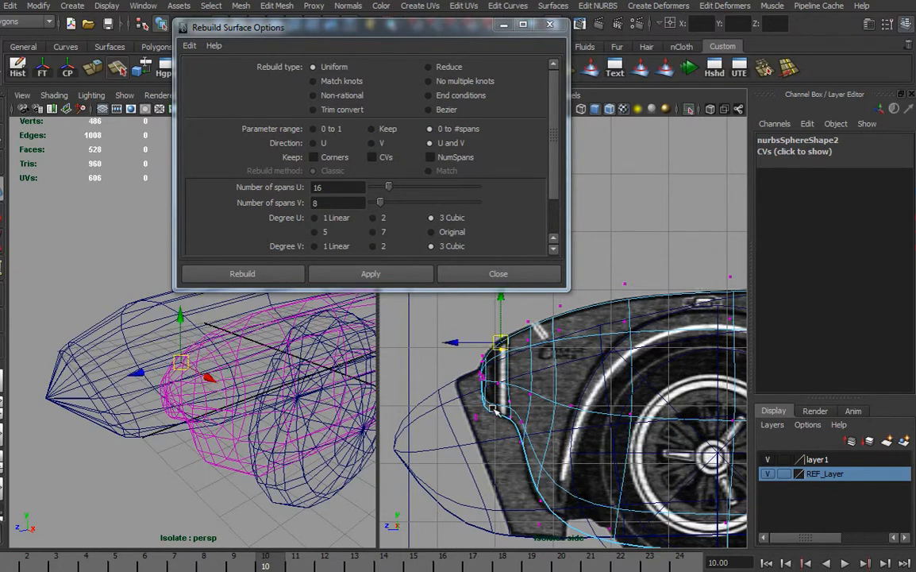
{"action": "mouse_move", "coordinate": [468, 425]}
{"action": "left_mouse_down"}
{"action": "mouse_move", "coordinate": [486, 406]}
{"action": "mouse_move", "coordinate": [478, 415]}
{"action": "left_mouse_up"}
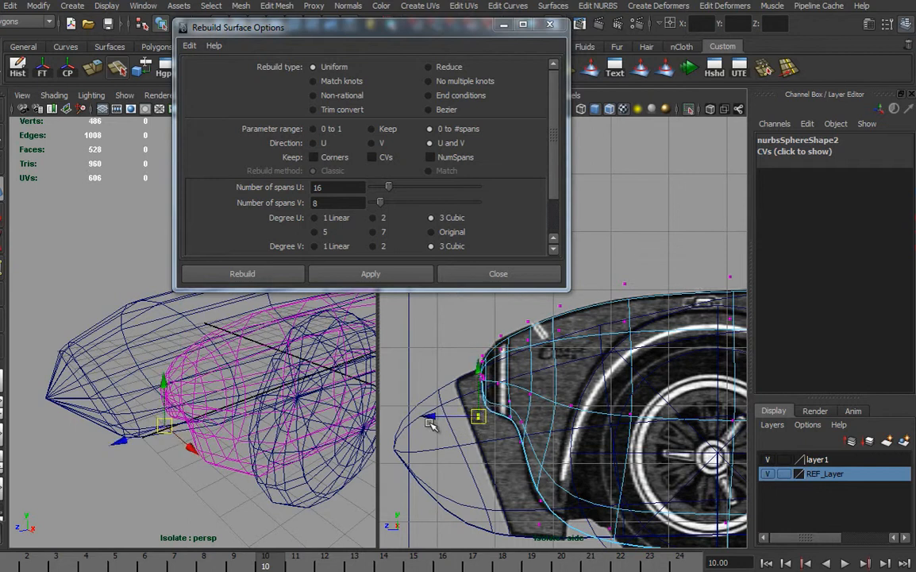
Check the fender's reshaped front end in the perspective view and return its NURBS surface to object selection.
{"action": "left_click_drag", "start_coordinate": [209, 408], "coordinate": [272, 409], "text": "alt"}
{"action": "middle_click_drag", "start_coordinate": [272, 409], "coordinate": [198, 460], "text": "alt"}
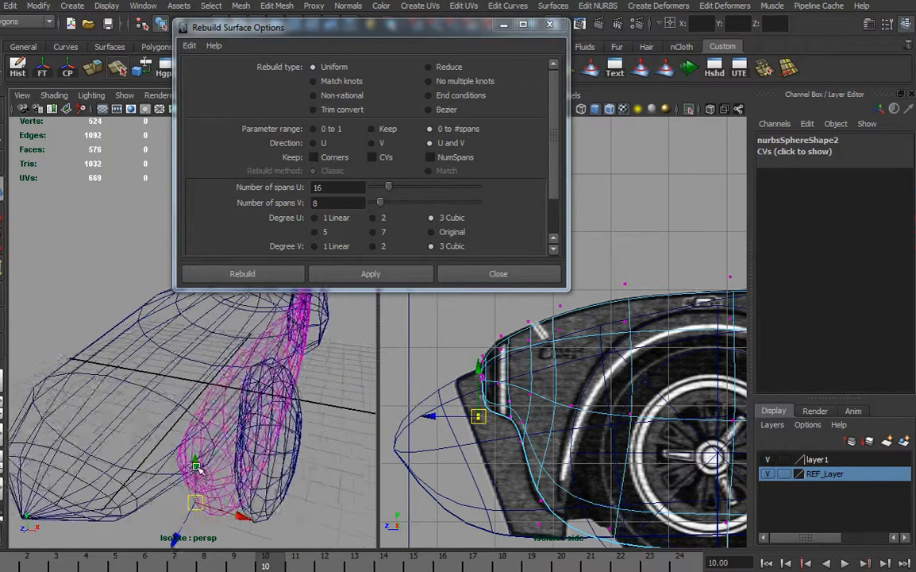
{"action": "left_click_drag", "start_coordinate": [199, 460], "coordinate": [142, 449], "text": "alt"}
{"action": "right_click_drag", "start_coordinate": [592, 413], "coordinate": [470, 376]}
{"action": "left_click", "coordinate": [601, 368]}
{"action": "middle_click_drag", "start_coordinate": [470, 376], "coordinate": [446, 385], "text": "alt"}
{"action": "left_click", "coordinate": [557, 330]}
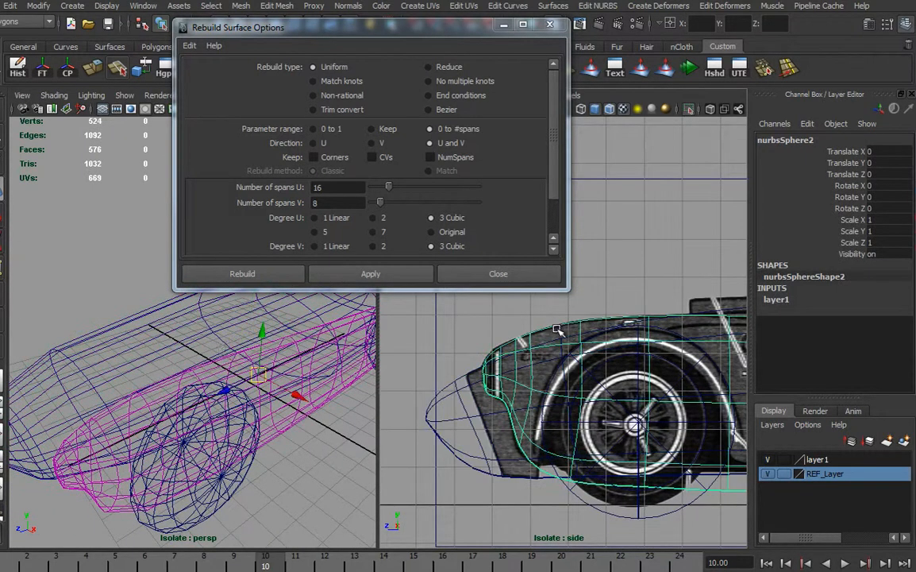
Set the timeline to frame 3 and close the rebuild surface options.
{"action": "left_click_drag", "start_coordinate": [181, 408], "coordinate": [221, 408], "text": "alt"}
{"action": "left_click_drag", "start_coordinate": [268, 561], "coordinate": [65, 561]}
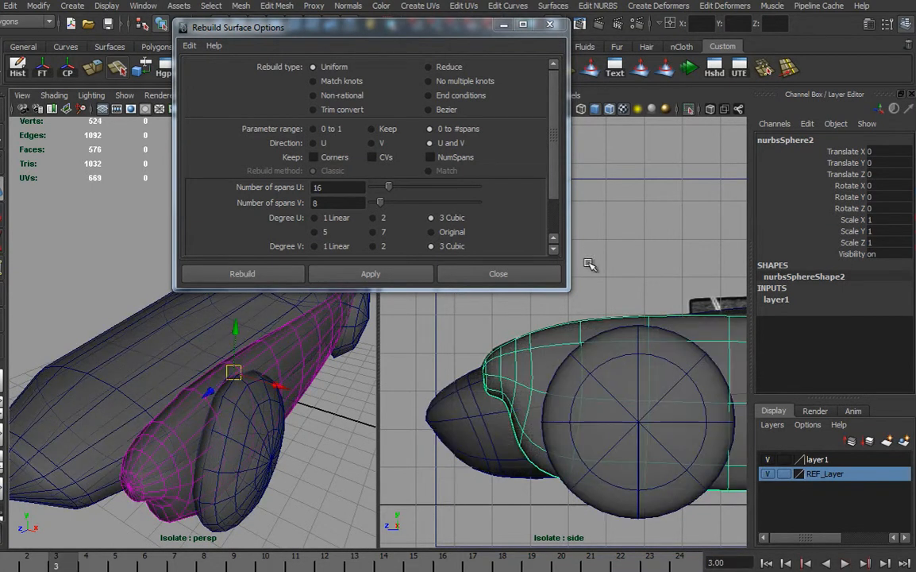
{"action": "left_click", "coordinate": [499, 274]}
{"action": "middle_click_drag", "start_coordinate": [658, 343], "coordinate": [574, 380], "text": "alt"}
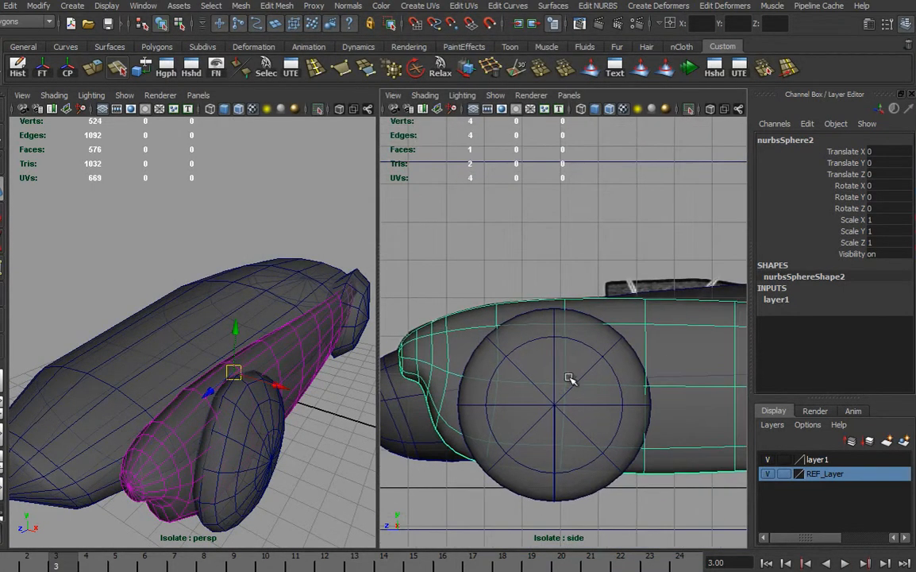
{"action": "left_click_drag", "start_coordinate": [344, 302], "coordinate": [198, 358], "text": "alt"}
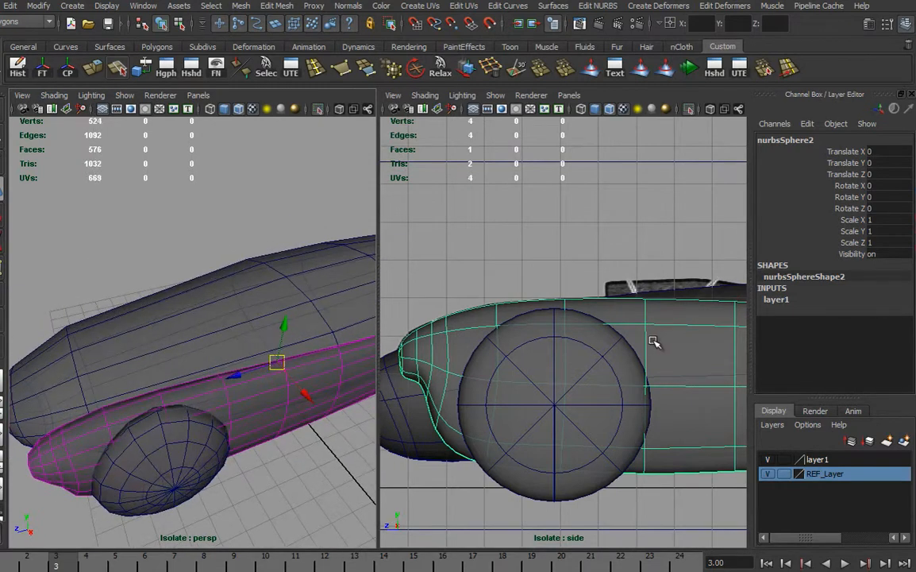
Change the side view to perspective and rebuild the main body's NURBS surface with the current rebuild settings.
{"action": "right_click_drag", "start_coordinate": [657, 340], "coordinate": [575, 333], "text": "alt"}
{"action": "key", "text": "space"}
{"action": "left_click_drag", "start_coordinate": [581, 345], "coordinate": [693, 336]}
{"action": "right_click_drag", "start_coordinate": [693, 336], "coordinate": [533, 326], "text": "alt"}
{"action": "left_click_drag", "start_coordinate": [533, 325], "coordinate": [552, 323], "text": "alt"}
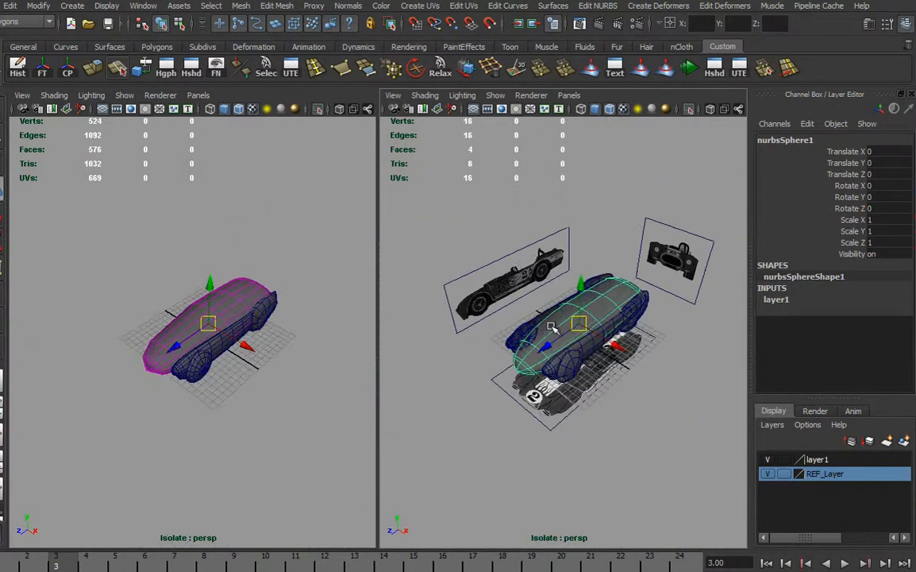
{"action": "right_click_drag", "start_coordinate": [553, 322], "coordinate": [731, 341], "text": "alt"}
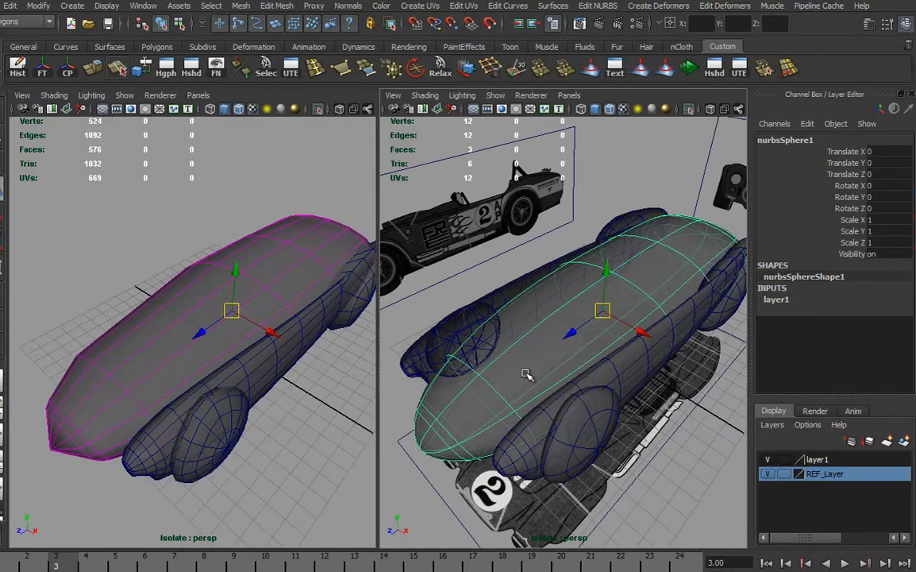
{"action": "left_click", "coordinate": [588, 6]}
{"action": "left_click", "coordinate": [621, 249]}
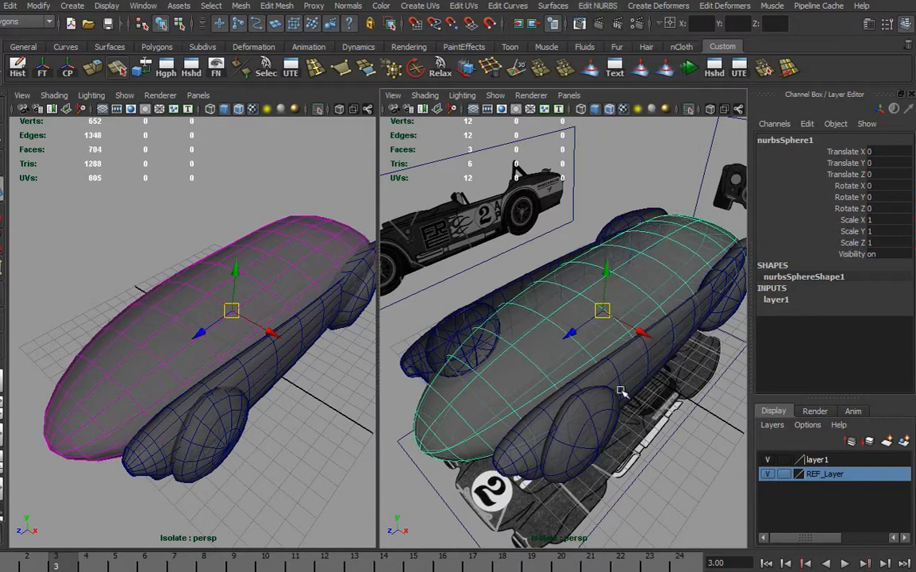
Select the side fender's NURBS surface and mark a new isoparm across it above the front wheel.
{"action": "left_click_drag", "start_coordinate": [548, 404], "coordinate": [561, 417], "text": "alt"}
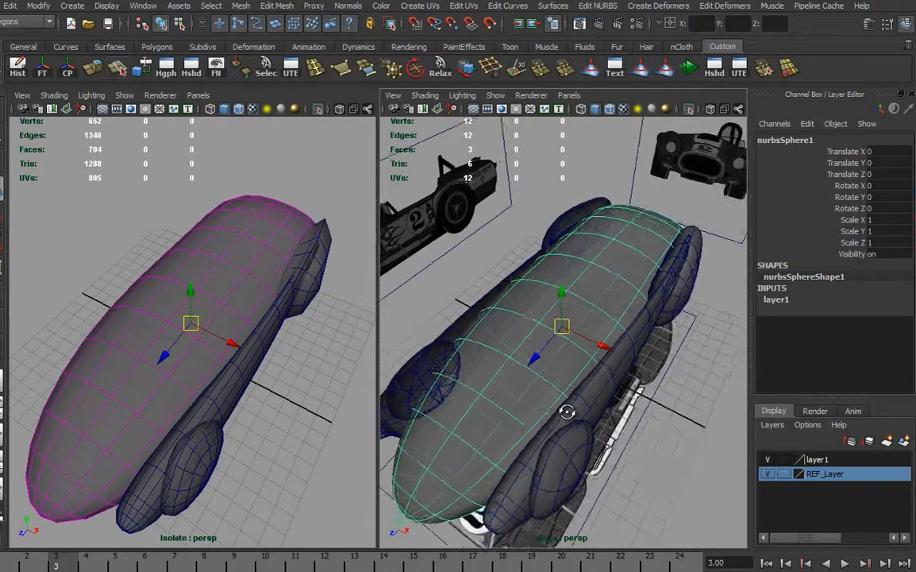
{"action": "right_click_drag", "start_coordinate": [523, 411], "coordinate": [560, 413], "text": "alt"}
{"action": "left_click_drag", "start_coordinate": [561, 413], "coordinate": [588, 327], "text": "alt"}
{"action": "left_click_drag", "start_coordinate": [184, 325], "coordinate": [248, 253], "text": "alt"}
{"action": "left_click_drag", "start_coordinate": [591, 369], "coordinate": [538, 437], "text": "alt"}
{"action": "left_click", "coordinate": [614, 321]}
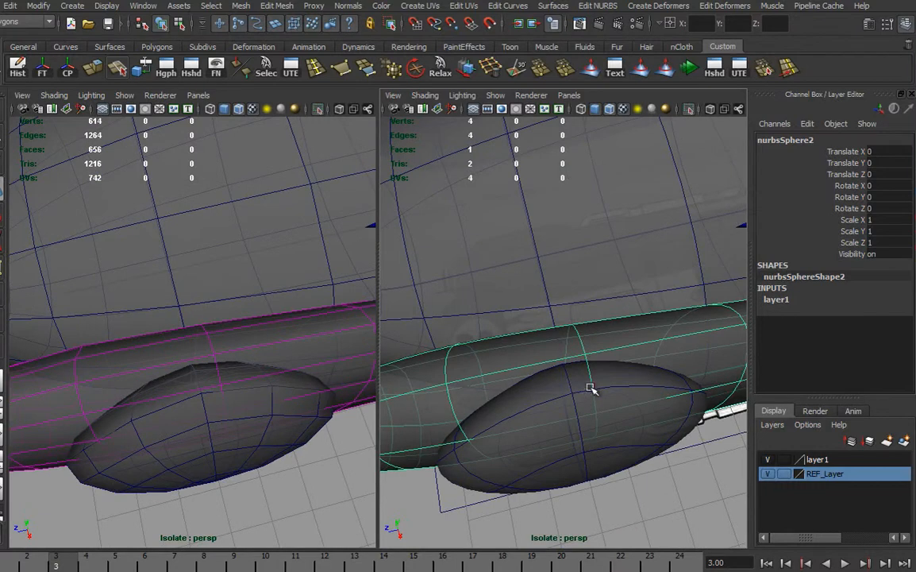
{"action": "left_click_drag", "start_coordinate": [582, 393], "coordinate": [602, 381], "text": "alt"}
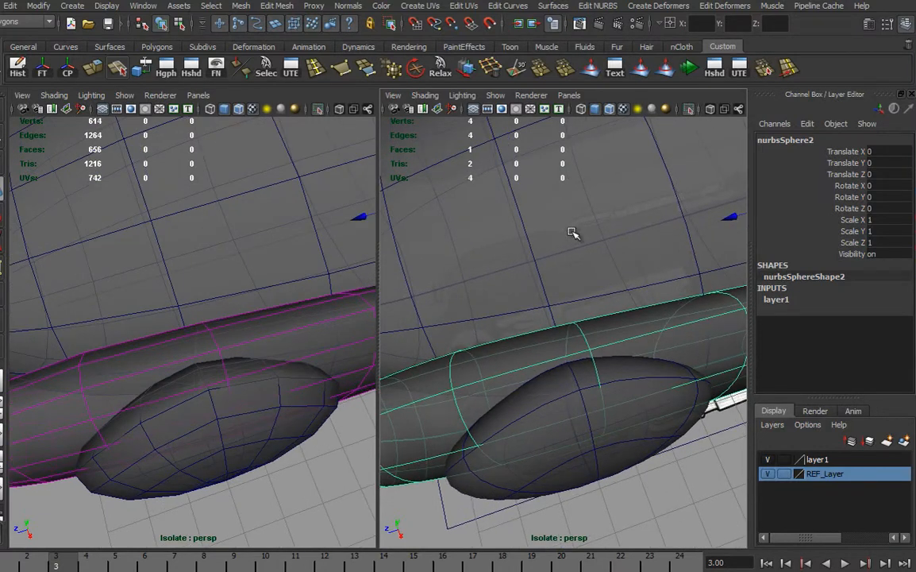
{"action": "left_click", "coordinate": [284, 6]}
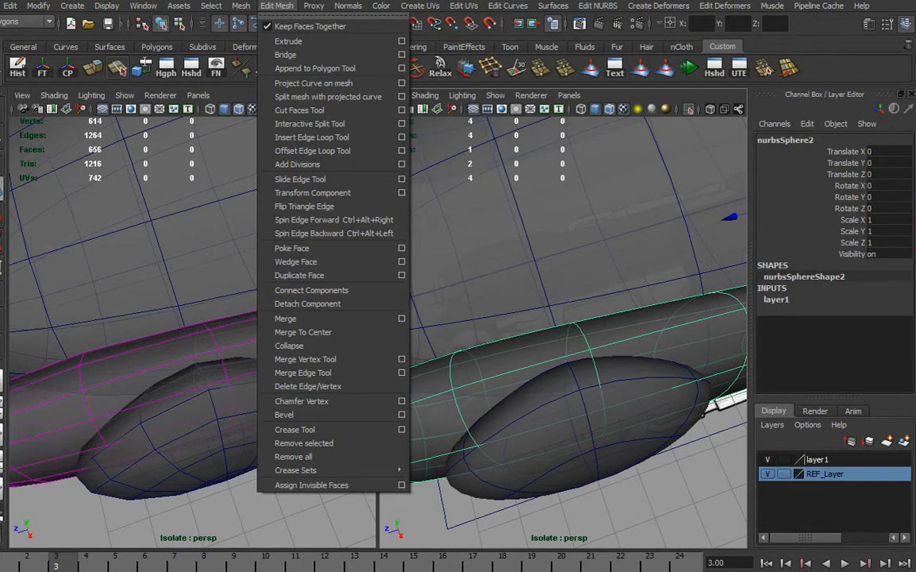
{"action": "left_click", "coordinate": [536, 241]}
{"action": "right_click_drag", "start_coordinate": [605, 352], "coordinate": [599, 321]}
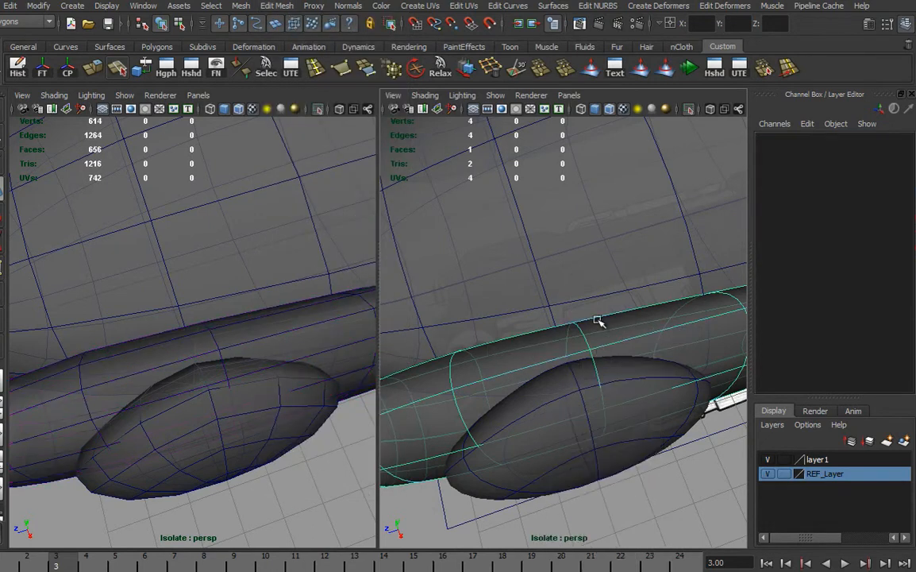
{"action": "left_click", "coordinate": [560, 344]}
Mark additional isoparms across the side fender ahead of and behind the one above the front wheel.
{"action": "left_click_drag", "start_coordinate": [508, 402], "coordinate": [548, 411], "text": "alt"}
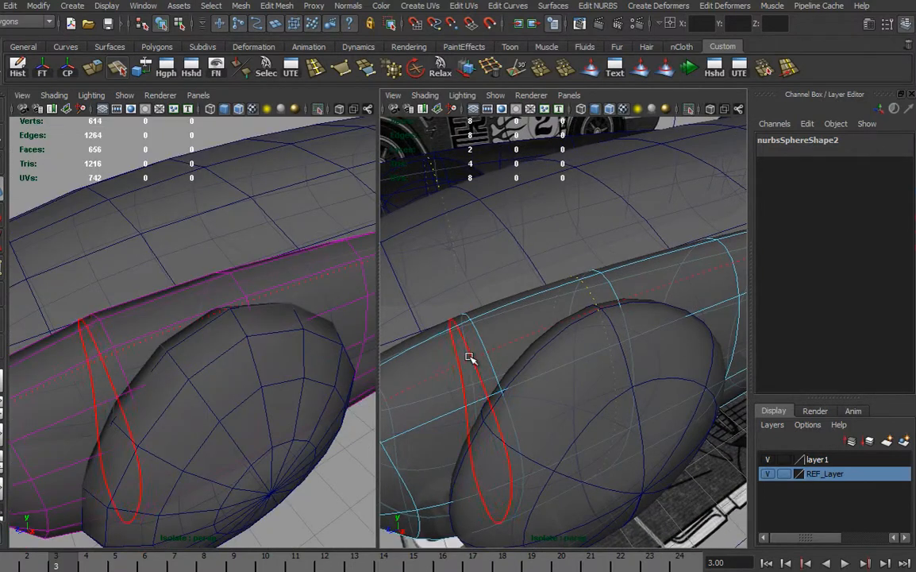
{"action": "left_click_drag", "start_coordinate": [637, 363], "coordinate": [570, 347], "text": "alt"}
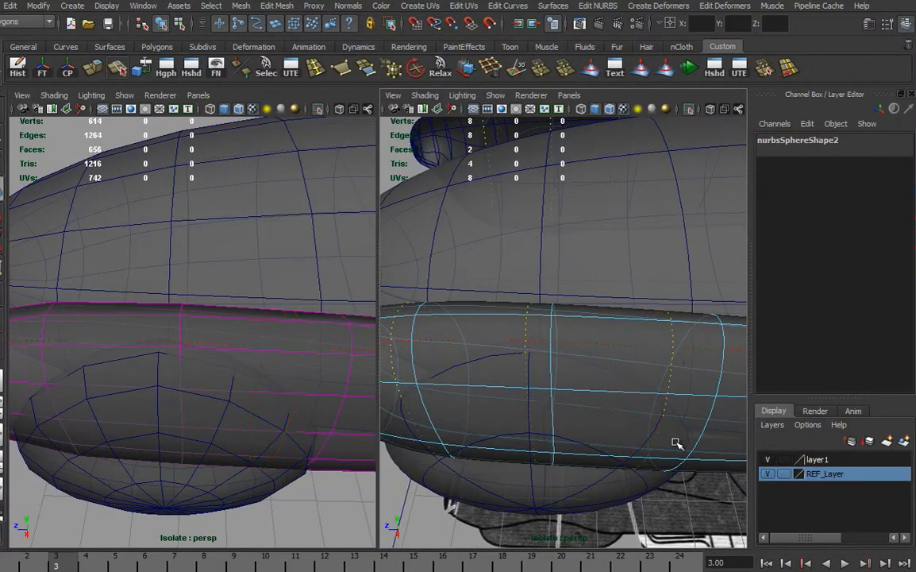
{"action": "right_click_drag", "start_coordinate": [687, 404], "coordinate": [548, 394], "text": "alt"}
{"action": "left_click_drag", "start_coordinate": [548, 394], "coordinate": [580, 383], "text": "alt"}
{"action": "right_click_drag", "start_coordinate": [581, 383], "coordinate": [696, 398], "text": "alt"}
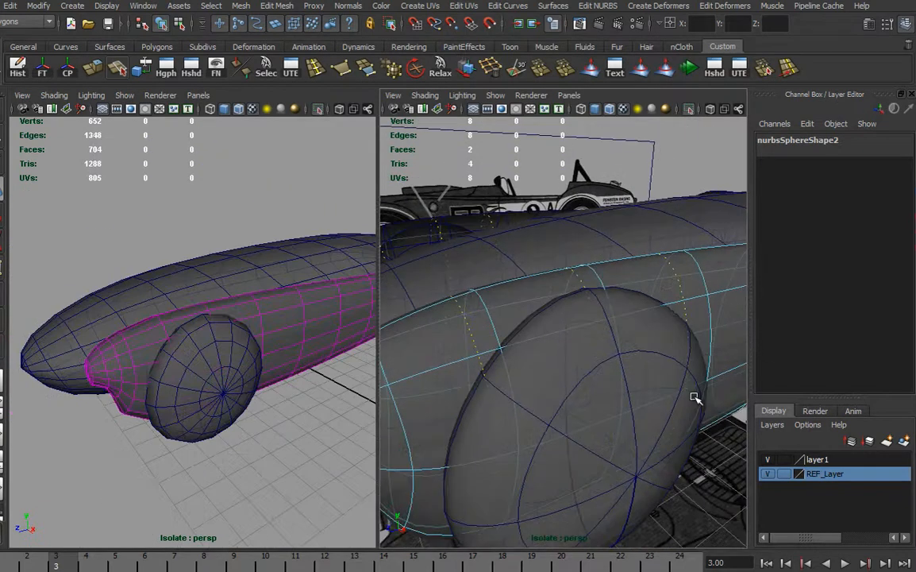
{"action": "middle_click_drag", "start_coordinate": [525, 428], "coordinate": [576, 392], "text": "alt"}
{"action": "left_click_drag", "start_coordinate": [575, 391], "coordinate": [589, 395], "text": "alt"}
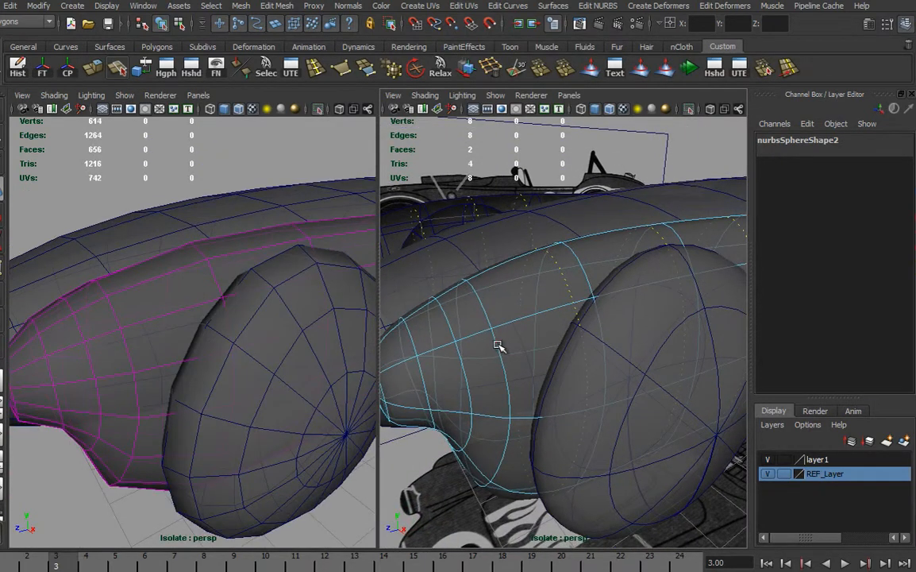
Set the timeline to frame 1 and view the side fender's surface behind the front wheel.
{"action": "left_click_drag", "start_coordinate": [547, 355], "coordinate": [640, 372], "text": "alt"}
{"action": "middle_click_drag", "start_coordinate": [640, 373], "coordinate": [487, 369], "text": "alt"}
{"action": "left_click_drag", "start_coordinate": [635, 387], "coordinate": [659, 375], "text": "alt"}
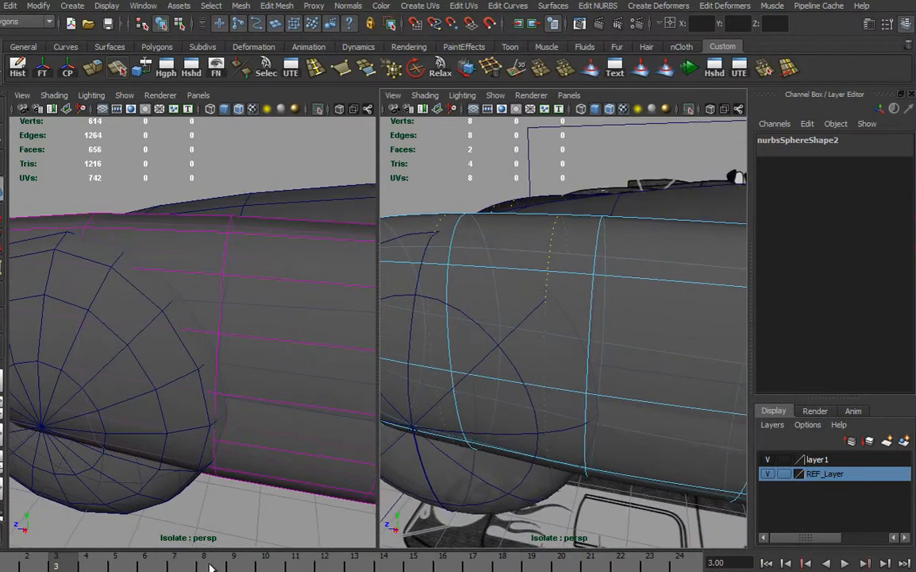
{"action": "left_click_drag", "start_coordinate": [57, 566], "coordinate": [15, 564]}
{"action": "left_click_drag", "start_coordinate": [618, 364], "coordinate": [571, 372], "text": "alt"}
{"action": "left_click_drag", "start_coordinate": [631, 376], "coordinate": [578, 335], "text": "alt"}
{"action": "left_click_drag", "start_coordinate": [642, 384], "coordinate": [632, 364], "text": "alt"}
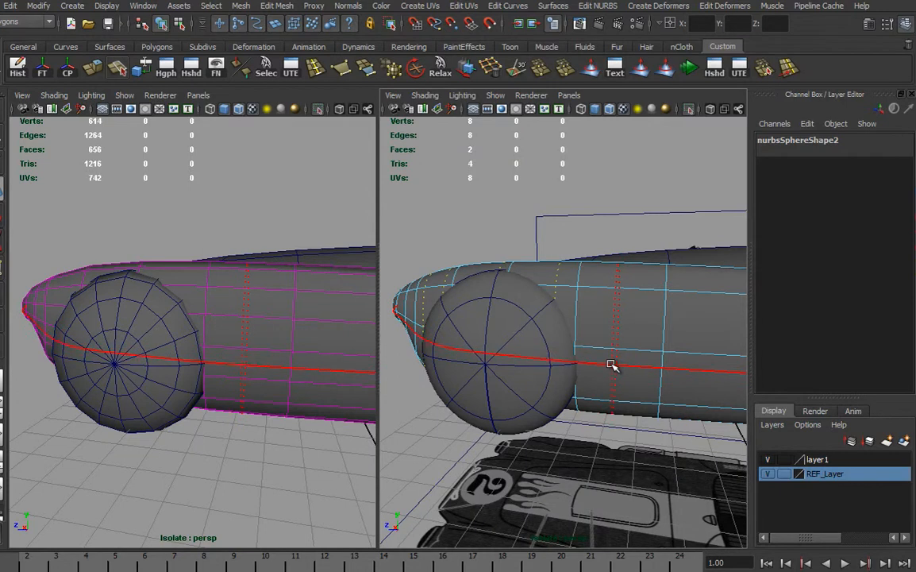
Mark another isoparm position on the side fender and insert all the marked isoparms into its NURBS surface.
{"action": "left_click_drag", "start_coordinate": [618, 330], "coordinate": [703, 352]}
{"action": "left_click_drag", "start_coordinate": [562, 403], "coordinate": [566, 399], "text": "alt"}
{"action": "mouse_move", "coordinate": [566, 398]}
{"action": "right_mouse_down", "text": "alt"}
{"action": "mouse_move", "coordinate": [585, 395]}
{"action": "mouse_move", "coordinate": [578, 413]}
{"action": "right_mouse_up", "text": "alt"}
{"action": "mouse_move", "coordinate": [579, 413]}
{"action": "left_mouse_down", "text": "alt"}
{"action": "mouse_move", "coordinate": [573, 394]}
{"action": "mouse_move", "coordinate": [544, 423]}
{"action": "left_mouse_up", "text": "alt"}
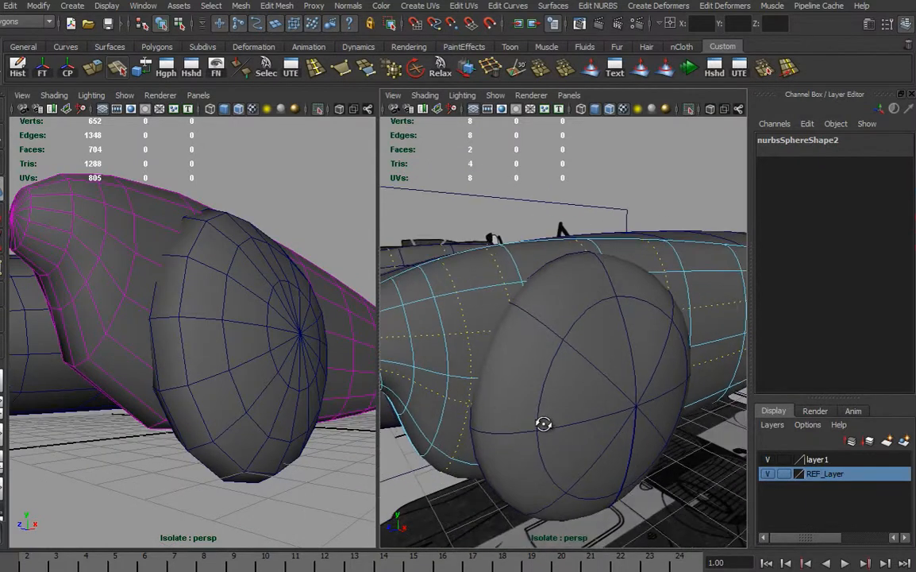
{"action": "left_click", "coordinate": [599, 7]}
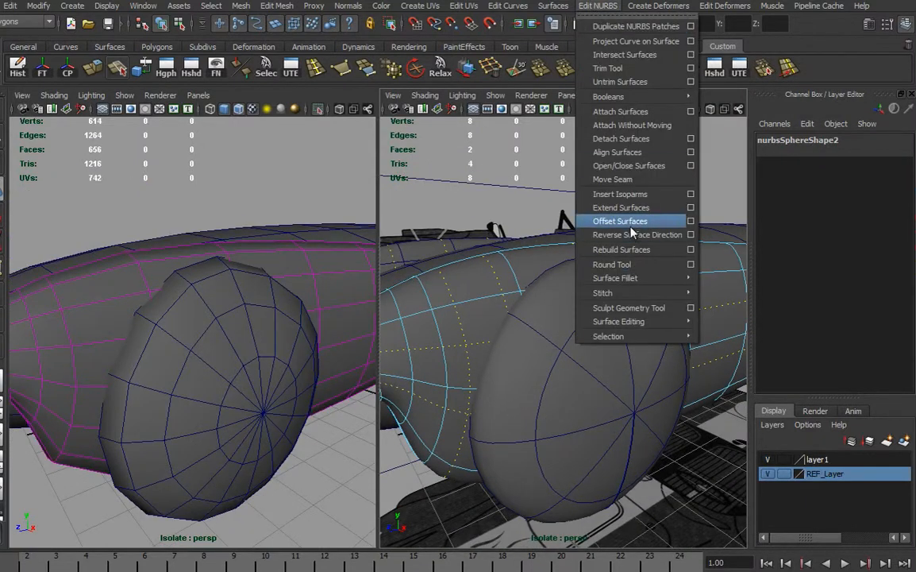
{"action": "left_click", "coordinate": [631, 195]}
Delete the two extra isoparms lying close beside existing ones across the fender above the front wheel.
{"action": "left_click_drag", "start_coordinate": [624, 321], "coordinate": [534, 384], "text": "alt"}
{"action": "right_click_drag", "start_coordinate": [532, 383], "coordinate": [578, 381], "text": "alt"}
{"action": "left_click_drag", "start_coordinate": [578, 381], "coordinate": [546, 316], "text": "alt"}
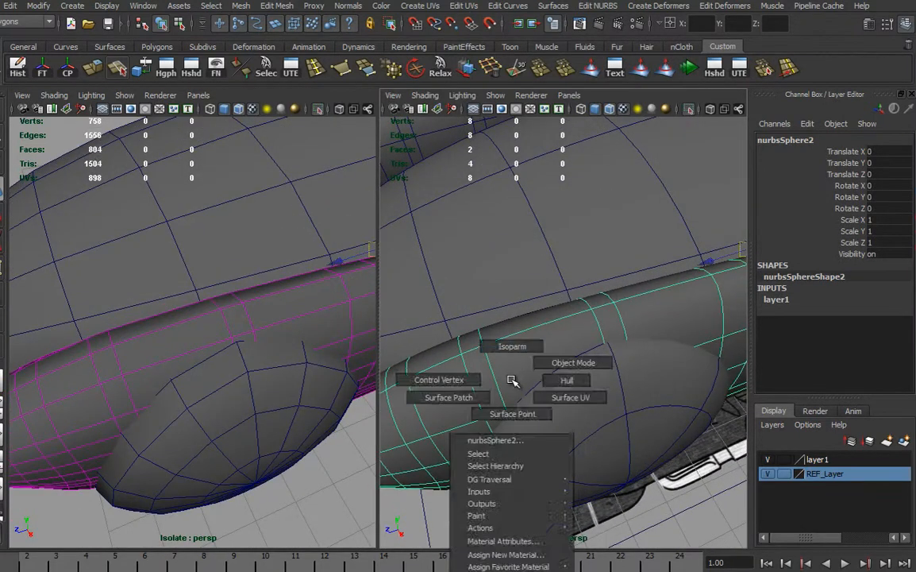
{"action": "left_click", "coordinate": [512, 359]}
{"action": "left_click", "coordinate": [500, 375]}
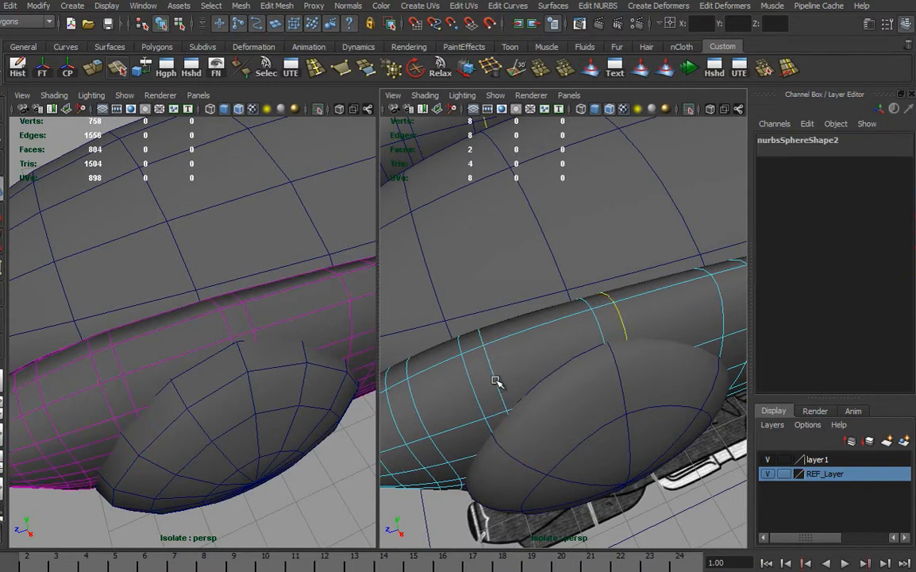
{"action": "left_click", "coordinate": [535, 413]}
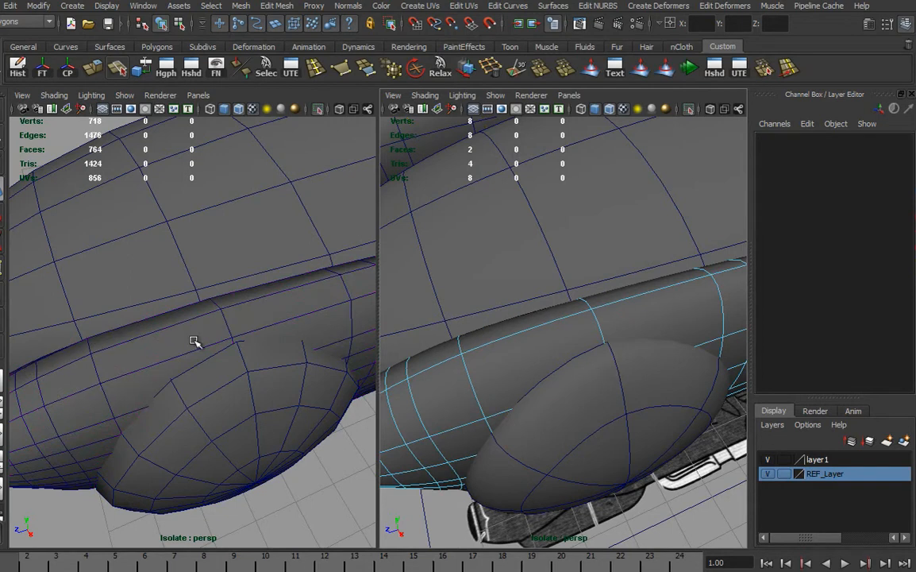
Select the long lengthwise edges on the fender's polygon mesh above the front wheel to examine the span spacing.
{"action": "mouse_move", "coordinate": [231, 319]}
{"action": "left_mouse_down", "text": "alt"}
{"action": "mouse_move", "coordinate": [272, 378]}
{"action": "mouse_move", "coordinate": [304, 378]}
{"action": "mouse_move", "coordinate": [237, 380]}
{"action": "mouse_move", "coordinate": [239, 388]}
{"action": "mouse_move", "coordinate": [237, 327]}
{"action": "left_mouse_up", "text": "alt"}
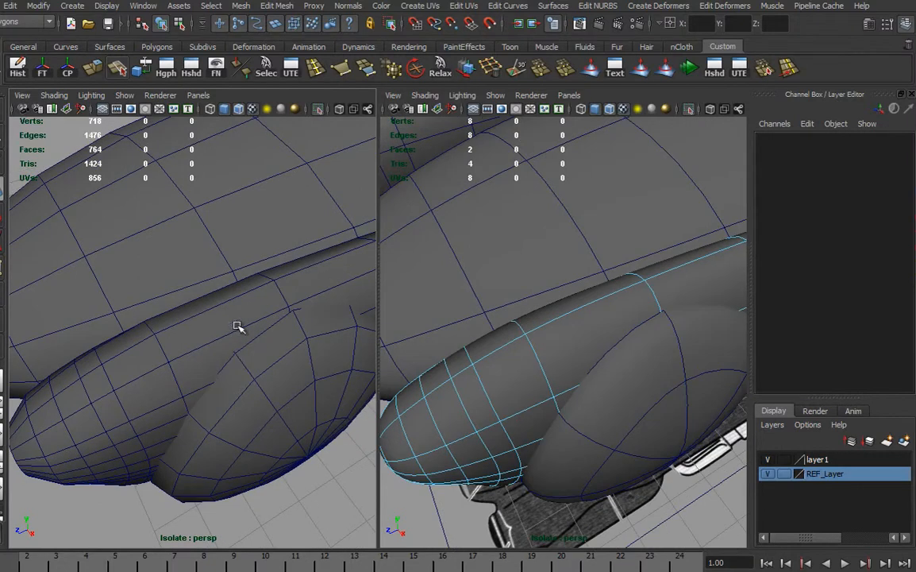
{"action": "right_click", "coordinate": [159, 352]}
{"action": "left_click", "coordinate": [165, 351]}
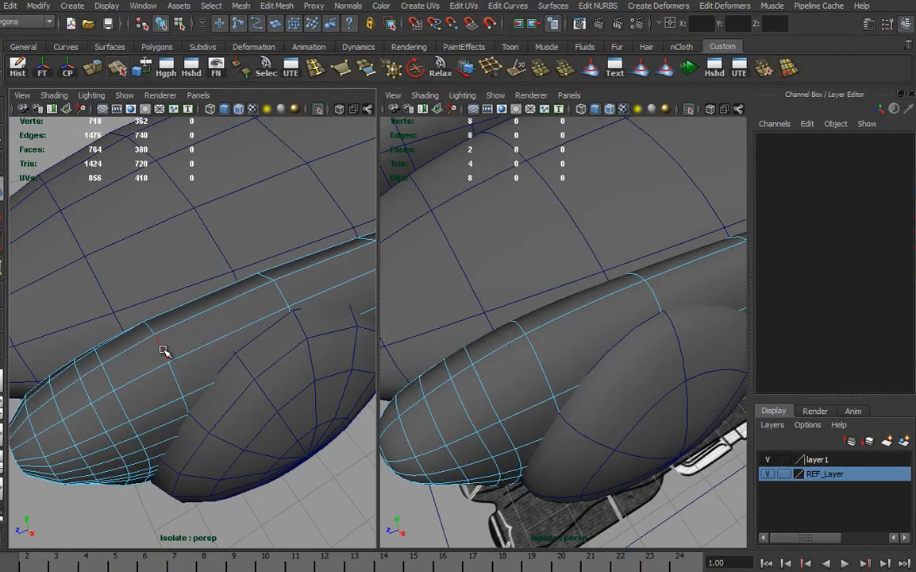
{"action": "left_click", "coordinate": [199, 339]}
{"action": "left_click_drag", "start_coordinate": [200, 338], "coordinate": [297, 330], "text": "alt"}
Mark isoparm positions across the side fender above the front wheel and insert them into its NURBS surface.
{"action": "right_click", "coordinate": [537, 385]}
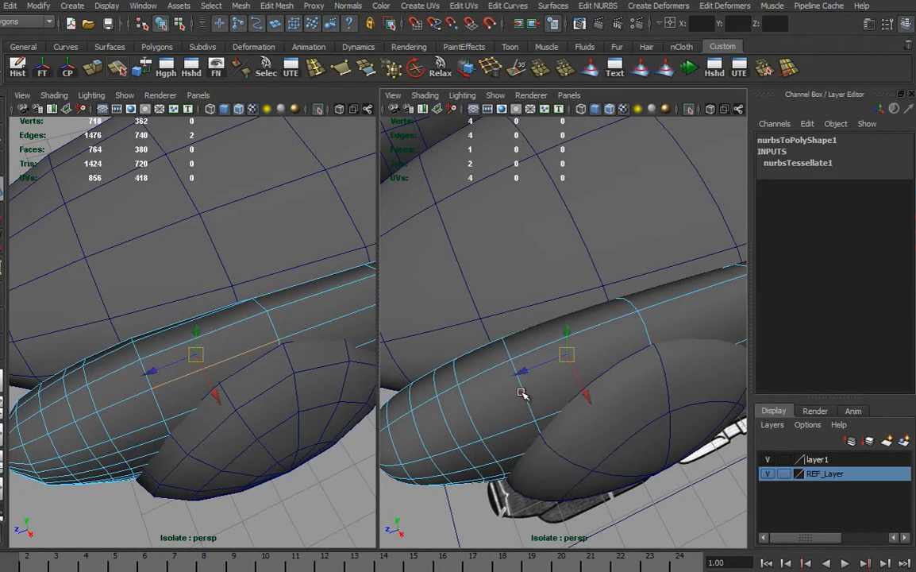
{"action": "left_click_drag", "start_coordinate": [551, 377], "coordinate": [587, 363]}
{"action": "left_click", "coordinate": [597, 362]}
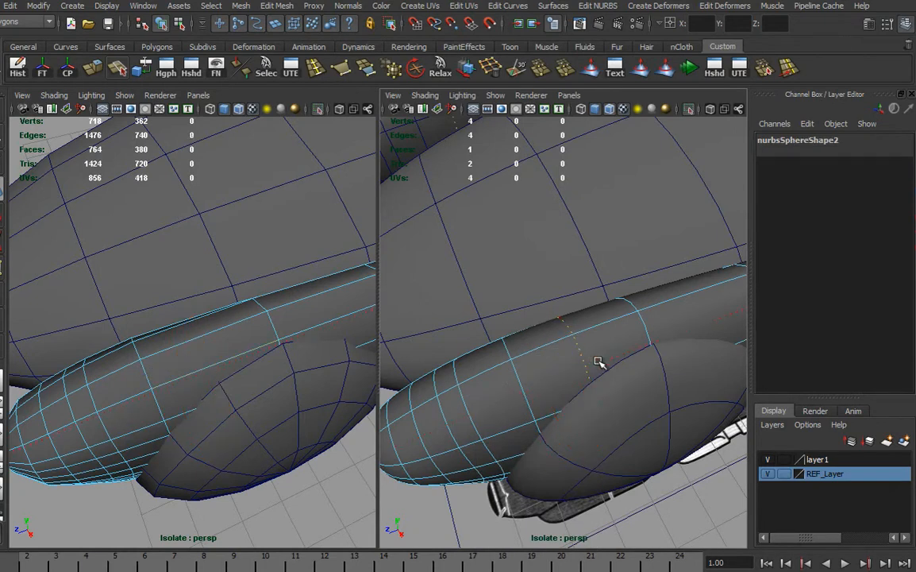
{"action": "left_click_drag", "start_coordinate": [593, 364], "coordinate": [629, 350], "text": "alt"}
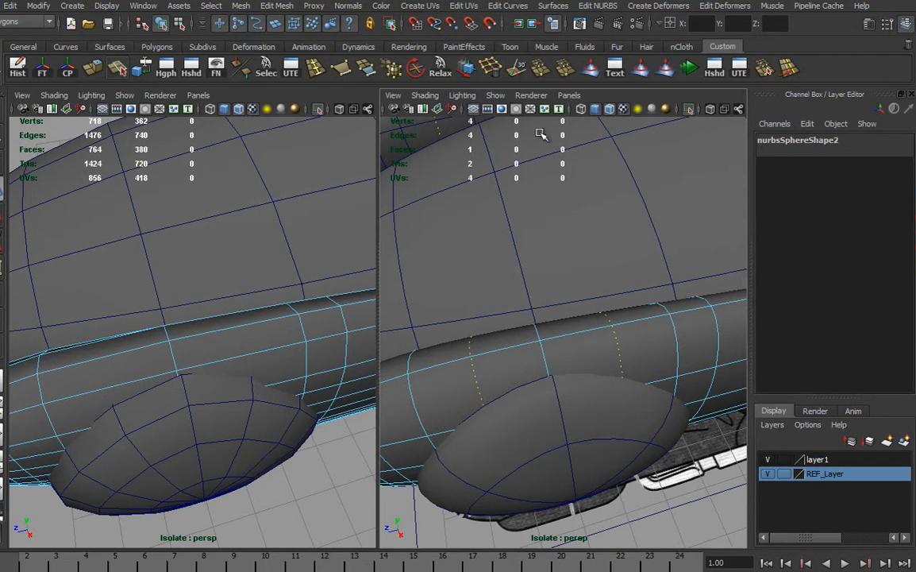
{"action": "left_click", "coordinate": [597, 6]}
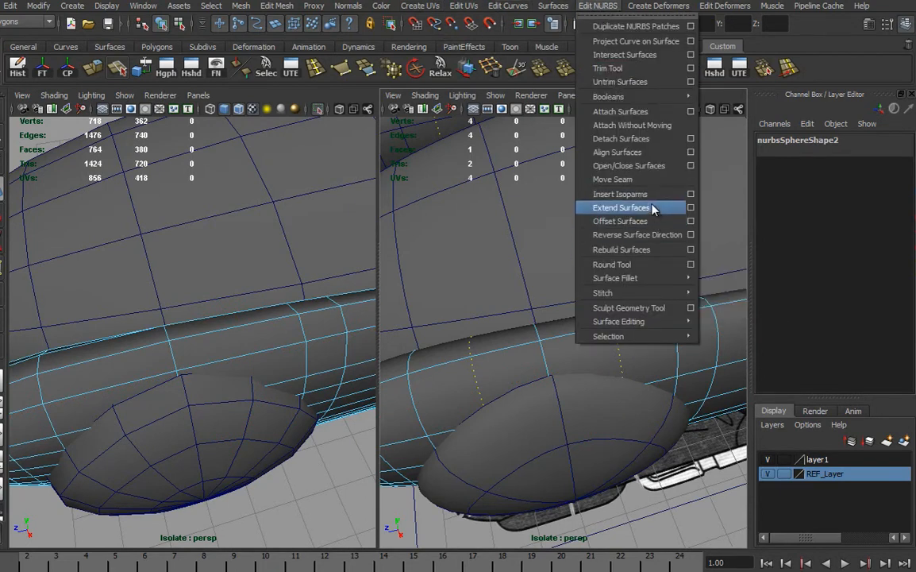
{"action": "left_click", "coordinate": [572, 190]}
Examine the span spacing along the side fender from the front wheel back to the rear wheel fender.
{"action": "right_click_drag", "start_coordinate": [622, 354], "coordinate": [537, 361], "text": "alt"}
{"action": "left_click_drag", "start_coordinate": [467, 409], "coordinate": [566, 374], "text": "alt"}
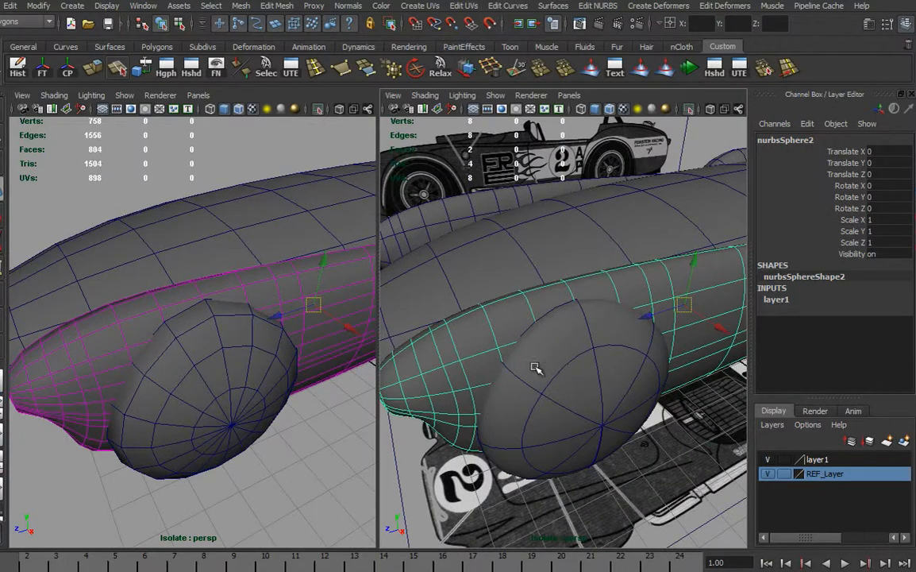
{"action": "middle_click_drag", "start_coordinate": [627, 371], "coordinate": [565, 370], "text": "alt"}
{"action": "left_click_drag", "start_coordinate": [565, 370], "coordinate": [605, 367], "text": "alt"}
{"action": "middle_click_drag", "start_coordinate": [605, 367], "coordinate": [575, 369], "text": "alt"}
{"action": "left_click_drag", "start_coordinate": [575, 369], "coordinate": [570, 388], "text": "alt"}
{"action": "left_click_drag", "start_coordinate": [649, 340], "coordinate": [619, 381], "text": "alt"}
{"action": "mouse_move", "coordinate": [515, 405]}
{"action": "middle_mouse_down", "text": "alt"}
{"action": "mouse_move", "coordinate": [626, 389]}
{"action": "mouse_move", "coordinate": [530, 398]}
{"action": "middle_mouse_up", "text": "alt"}
{"action": "left_click_drag", "start_coordinate": [531, 398], "coordinate": [577, 371], "text": "alt"}
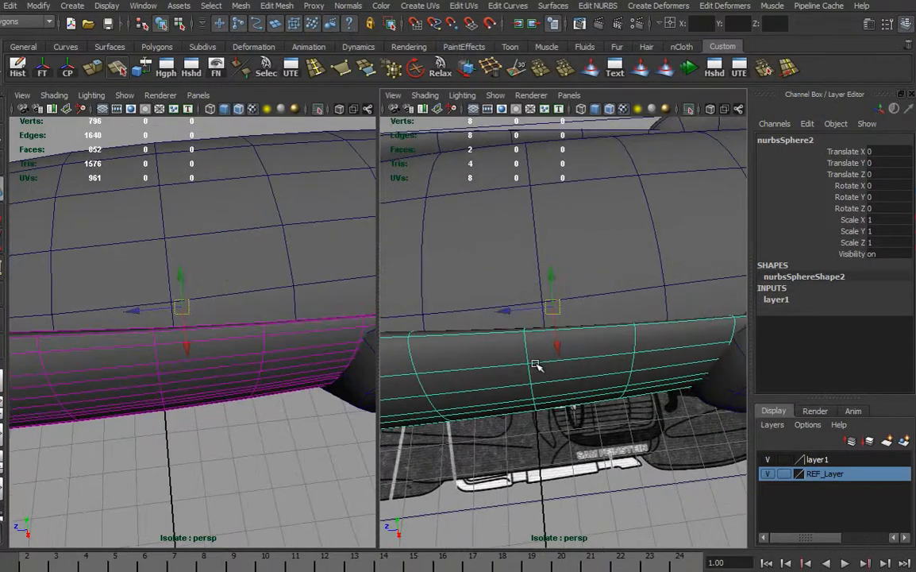
{"action": "left_click_drag", "start_coordinate": [635, 365], "coordinate": [529, 356], "text": "alt"}
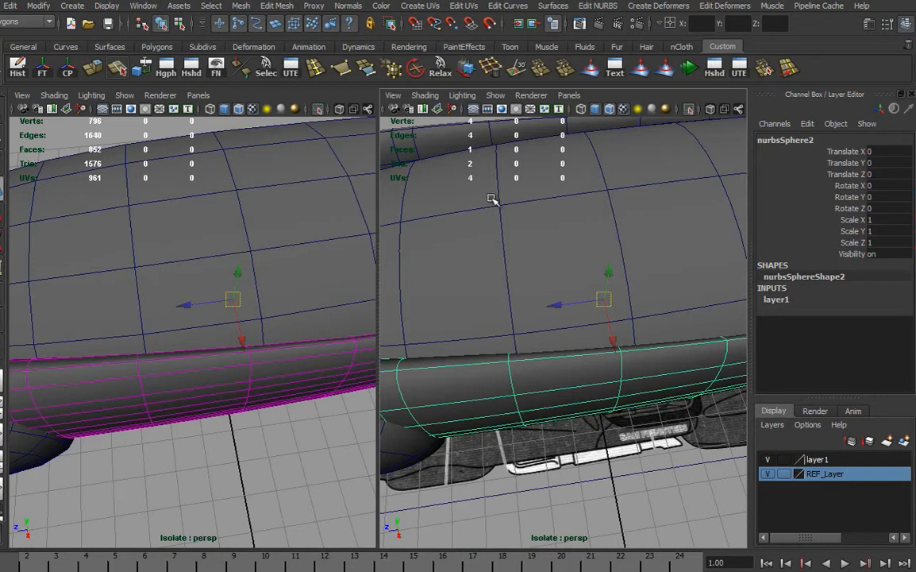
{"action": "middle_click_drag", "start_coordinate": [622, 311], "coordinate": [477, 305], "text": "alt"}
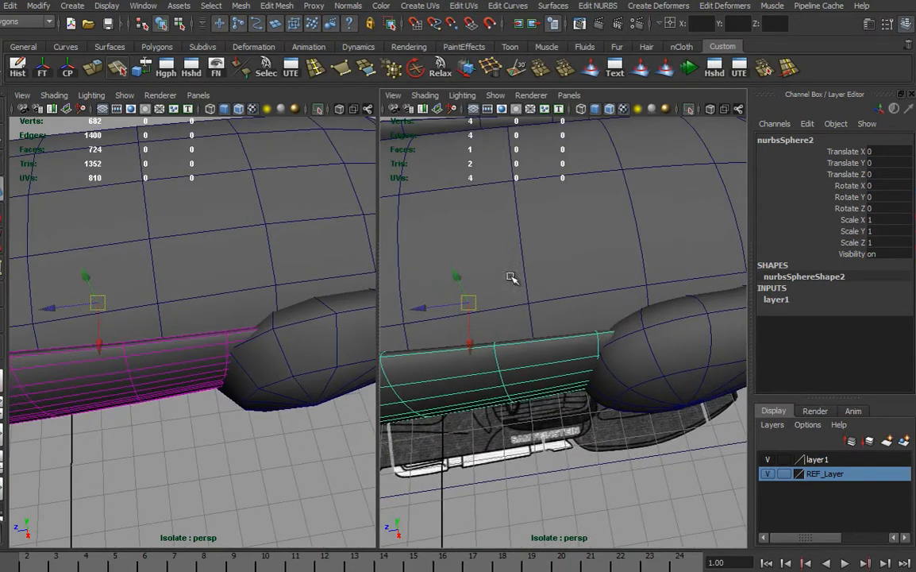
{"action": "middle_click_drag", "start_coordinate": [624, 352], "coordinate": [599, 362], "text": "alt"}
{"action": "left_click_drag", "start_coordinate": [554, 385], "coordinate": [640, 327], "text": "alt"}
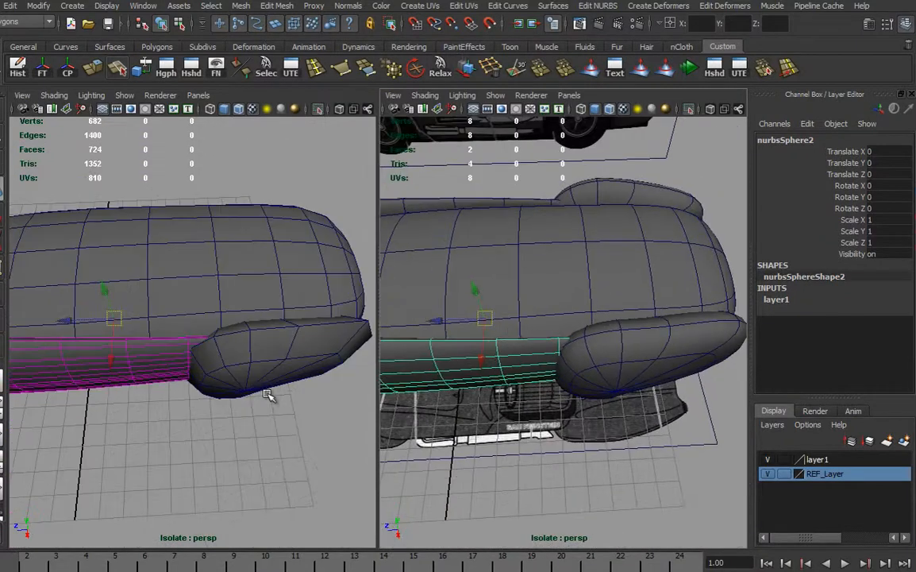
Increase the U Number in the tessellation history of the rear wheel fender's polygon mesh.
{"action": "left_click_drag", "start_coordinate": [479, 342], "coordinate": [605, 338], "text": "alt"}
{"action": "left_click", "coordinate": [608, 339]}
{"action": "left_click", "coordinate": [267, 322]}
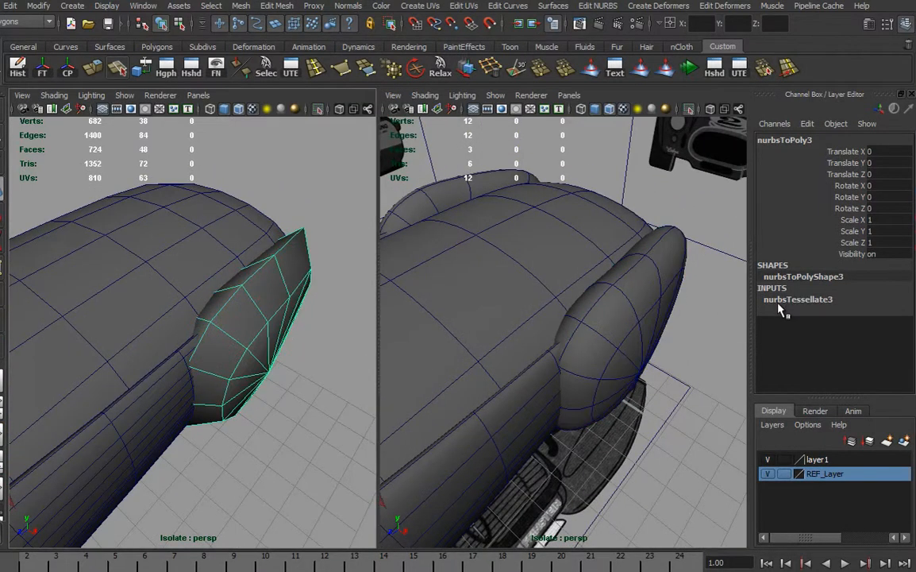
{"action": "left_click", "coordinate": [788, 300]}
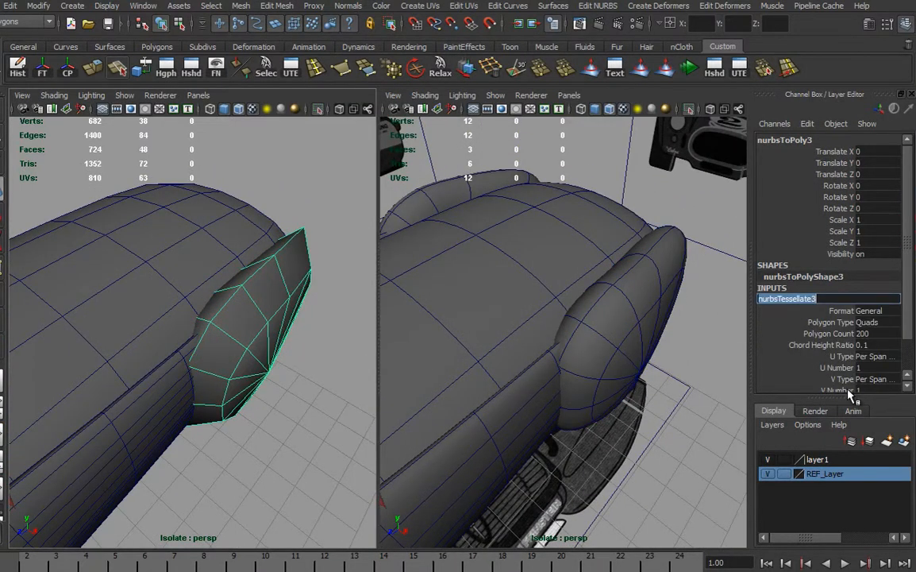
{"action": "left_click", "coordinate": [838, 368]}
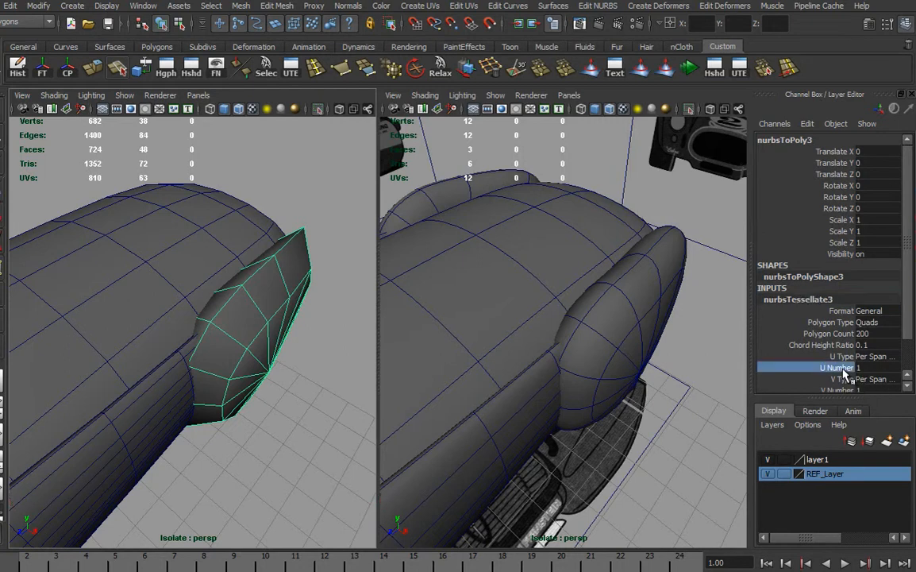
{"action": "middle_click_drag", "start_coordinate": [569, 370], "coordinate": [651, 366]}
Switch the main body's NURBS surface to isoparm selection and mark the first crosswise isoparm position on its front section.
{"action": "left_click_drag", "start_coordinate": [349, 381], "coordinate": [155, 337], "text": "alt"}
{"action": "left_click", "coordinate": [155, 338]}
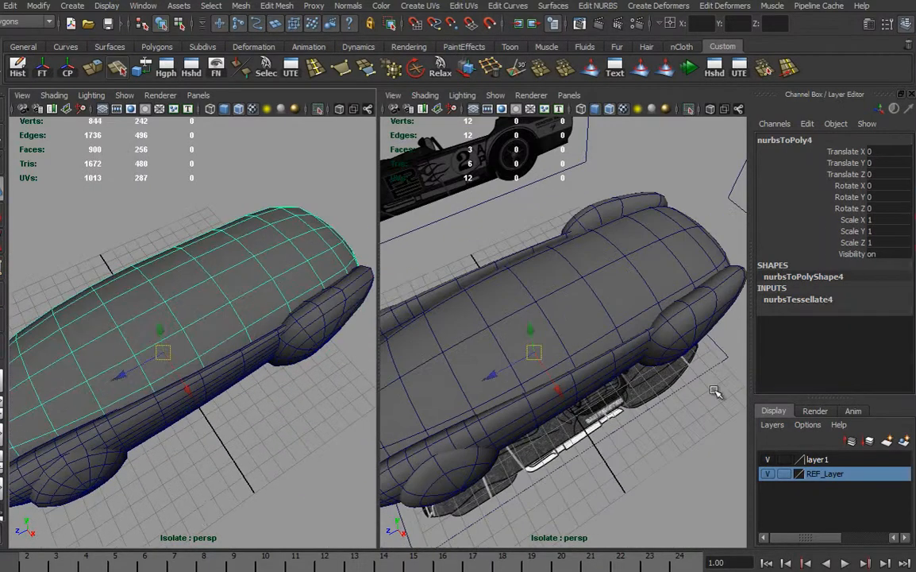
{"action": "left_click", "coordinate": [594, 271]}
{"action": "left_click_drag", "start_coordinate": [434, 409], "coordinate": [417, 347], "text": "alt"}
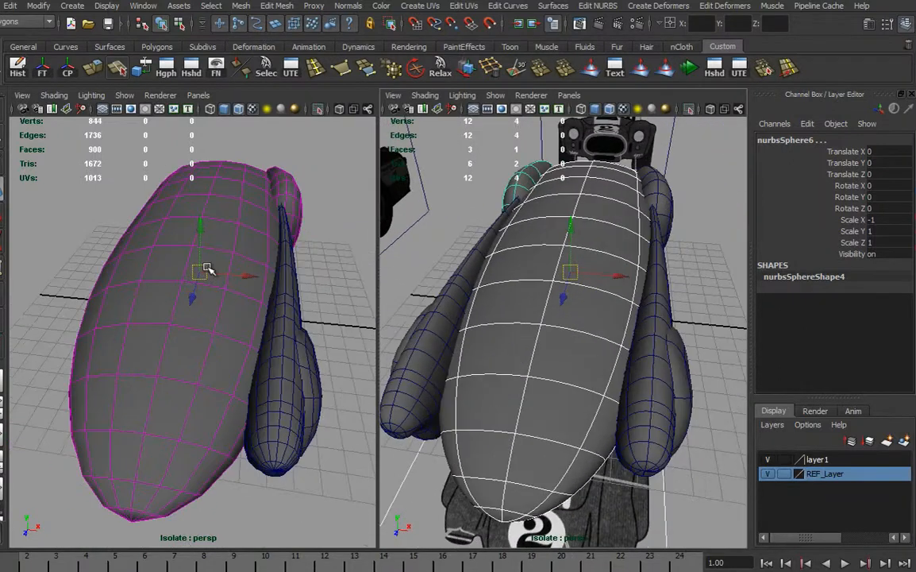
{"action": "left_click_drag", "start_coordinate": [559, 355], "coordinate": [461, 374], "text": "alt"}
{"action": "right_click_drag", "start_coordinate": [460, 374], "coordinate": [524, 384], "text": "alt"}
{"action": "middle_click_drag", "start_coordinate": [523, 384], "coordinate": [642, 356], "text": "alt"}
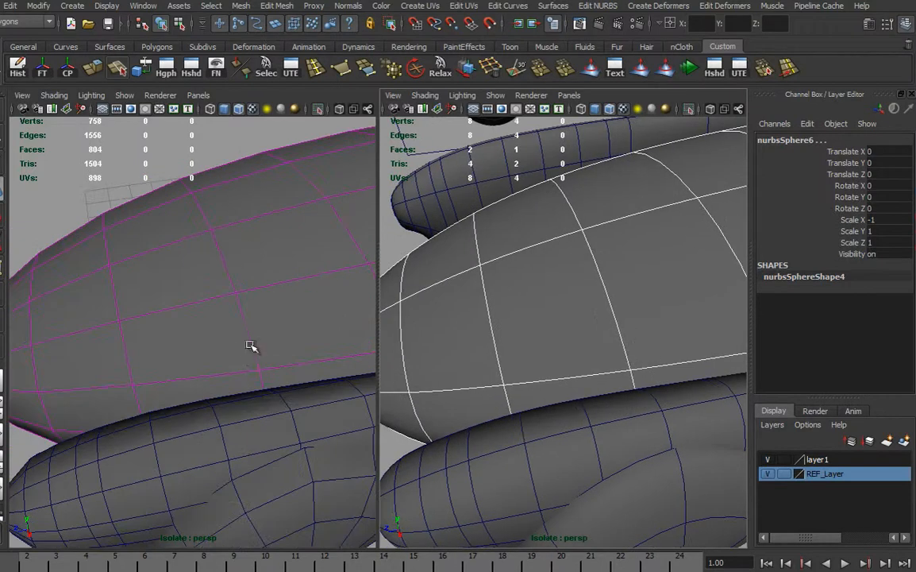
{"action": "right_click_drag", "start_coordinate": [640, 338], "coordinate": [628, 357], "text": "alt"}
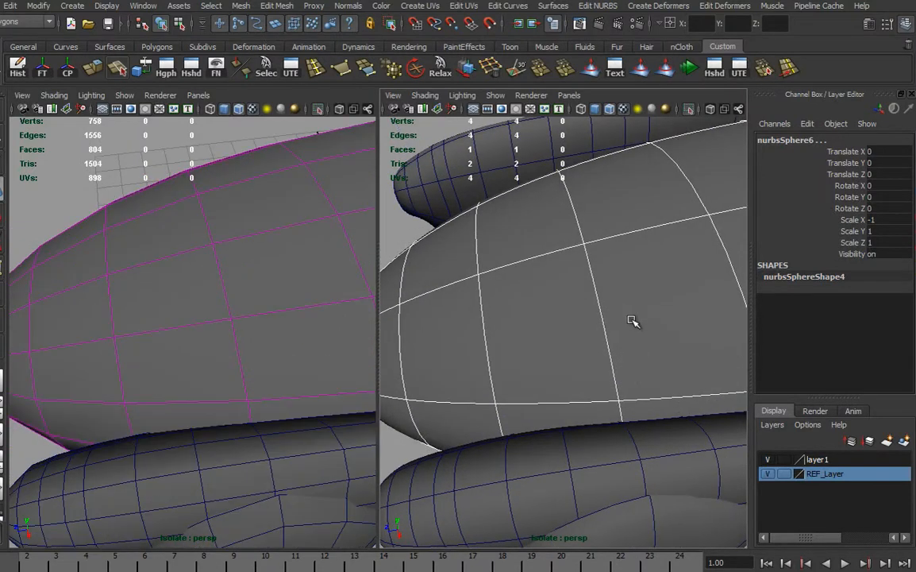
{"action": "right_click_drag", "start_coordinate": [619, 313], "coordinate": [611, 278]}
{"action": "left_click", "coordinate": [601, 318]}
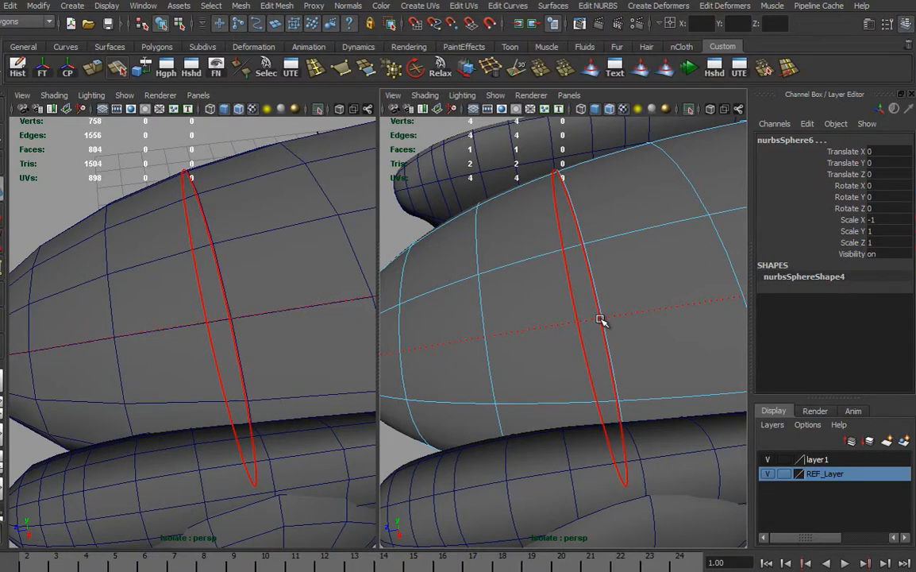
{"action": "left_click_drag", "start_coordinate": [601, 318], "coordinate": [601, 370]}
{"action": "left_click_drag", "start_coordinate": [616, 408], "coordinate": [567, 409], "text": "alt"}
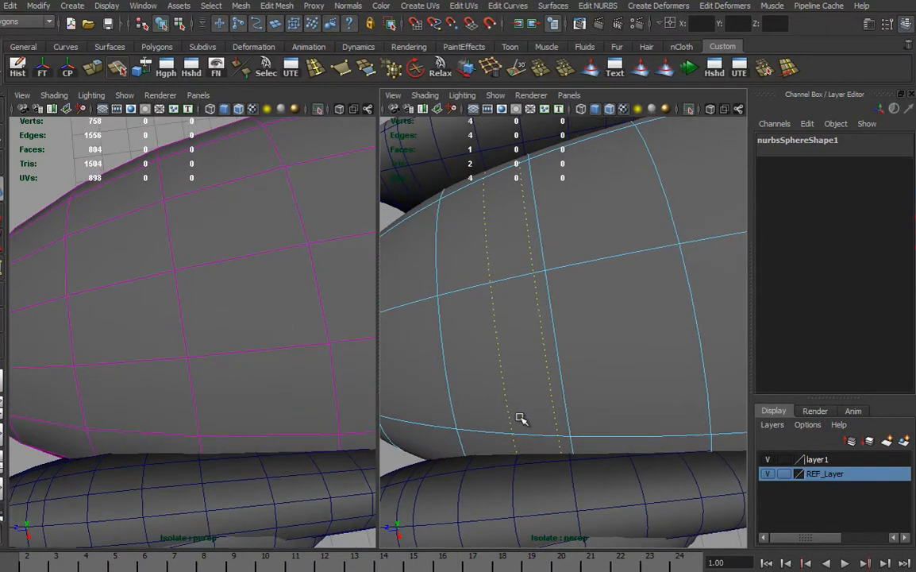
Mark more crosswise isoparm positions on the front half of the main body, in line with the side fender's spans.
{"action": "left_click_drag", "start_coordinate": [566, 397], "coordinate": [562, 401], "text": "shift"}
{"action": "left_click_drag", "start_coordinate": [632, 482], "coordinate": [601, 359], "text": "alt"}
{"action": "left_click_drag", "start_coordinate": [539, 436], "coordinate": [626, 461], "text": "alt"}
{"action": "left_click_drag", "start_coordinate": [564, 414], "coordinate": [600, 359], "text": "shift"}
{"action": "left_click_drag", "start_coordinate": [591, 325], "coordinate": [529, 423], "text": "alt"}
{"action": "right_click_drag", "start_coordinate": [530, 423], "coordinate": [570, 418], "text": "alt"}
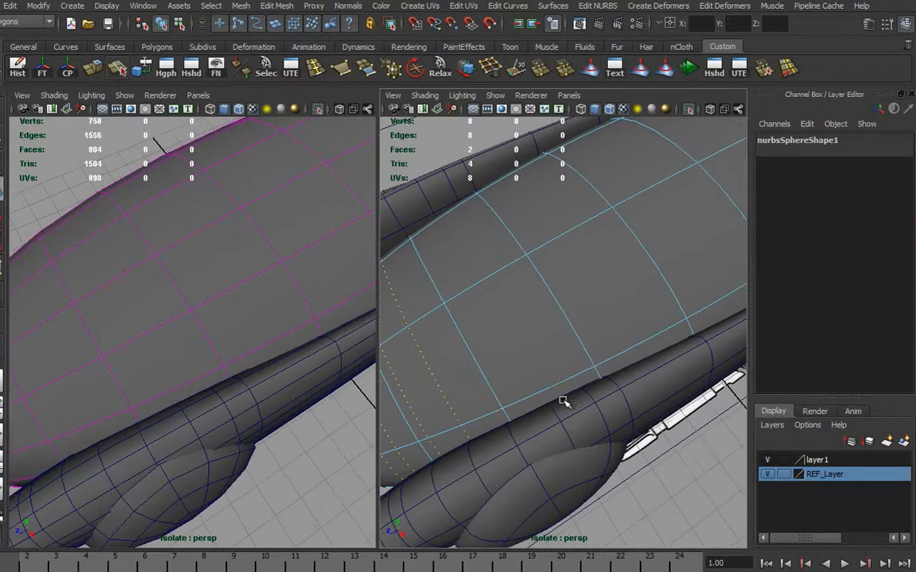
{"action": "left_click_drag", "start_coordinate": [583, 346], "coordinate": [566, 361], "text": "shift"}
{"action": "left_click_drag", "start_coordinate": [669, 368], "coordinate": [629, 405], "text": "alt"}
{"action": "left_click_drag", "start_coordinate": [570, 384], "coordinate": [574, 387], "text": "shift"}
{"action": "left_click_drag", "start_coordinate": [600, 452], "coordinate": [662, 377], "text": "alt"}
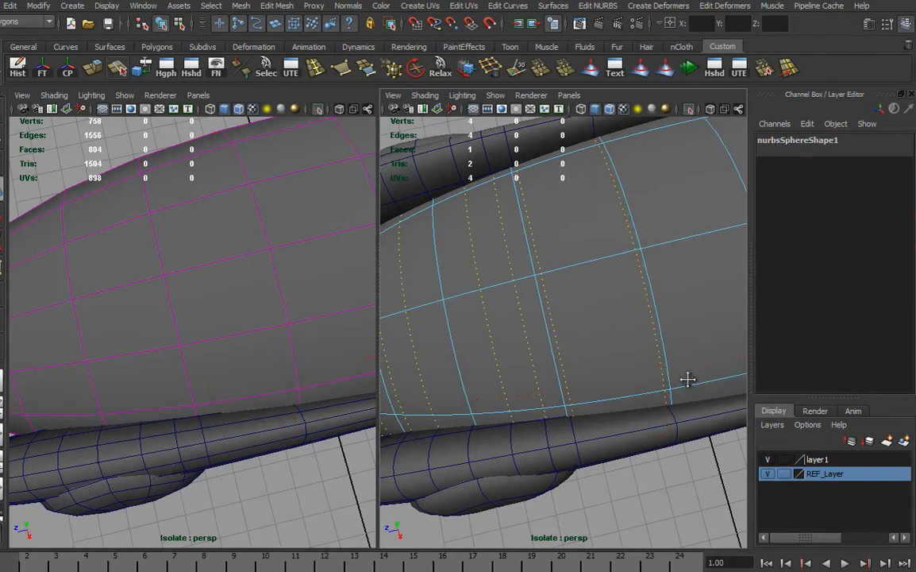
Mark further crosswise isoparm positions along the middle and rear of the main body, matching the neighbouring fender spans.
{"action": "middle_click_drag", "start_coordinate": [694, 380], "coordinate": [537, 418], "text": "alt"}
{"action": "left_click_drag", "start_coordinate": [588, 393], "coordinate": [572, 396], "text": "shift"}
{"action": "middle_click_drag", "start_coordinate": [661, 394], "coordinate": [550, 418], "text": "alt"}
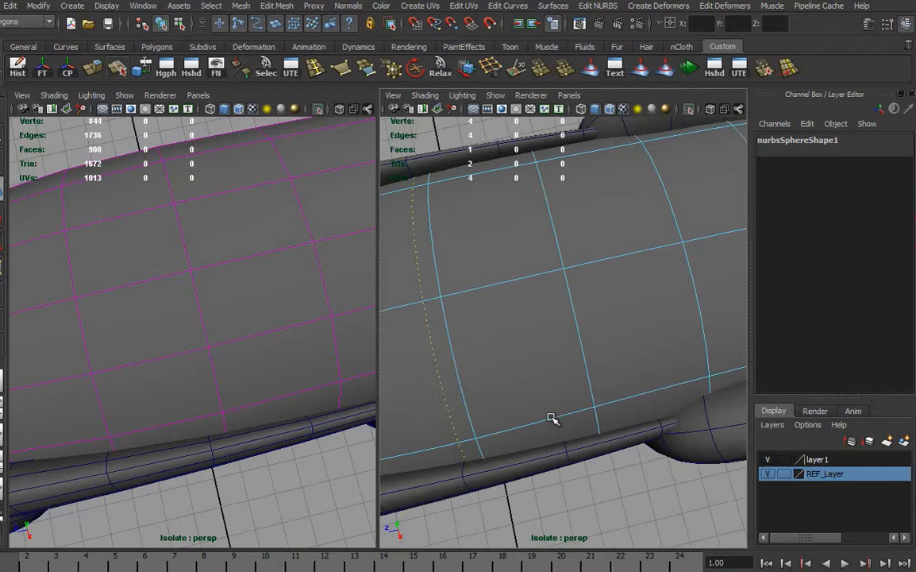
{"action": "left_click_drag", "start_coordinate": [591, 390], "coordinate": [668, 378], "text": "shift"}
{"action": "left_click", "coordinate": [592, 391], "text": "shift"}
{"action": "middle_click_drag", "start_coordinate": [718, 371], "coordinate": [595, 406], "text": "alt"}
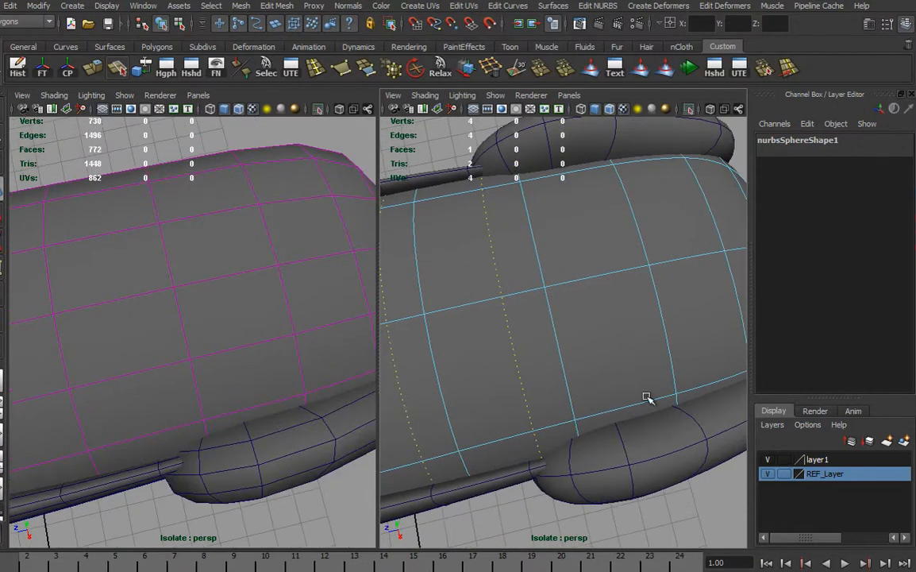
{"action": "left_click_drag", "start_coordinate": [673, 365], "coordinate": [618, 396], "text": "shift"}
{"action": "left_click_drag", "start_coordinate": [674, 363], "coordinate": [665, 368], "text": "shift"}
{"action": "middle_click_drag", "start_coordinate": [685, 375], "coordinate": [540, 413], "text": "alt"}
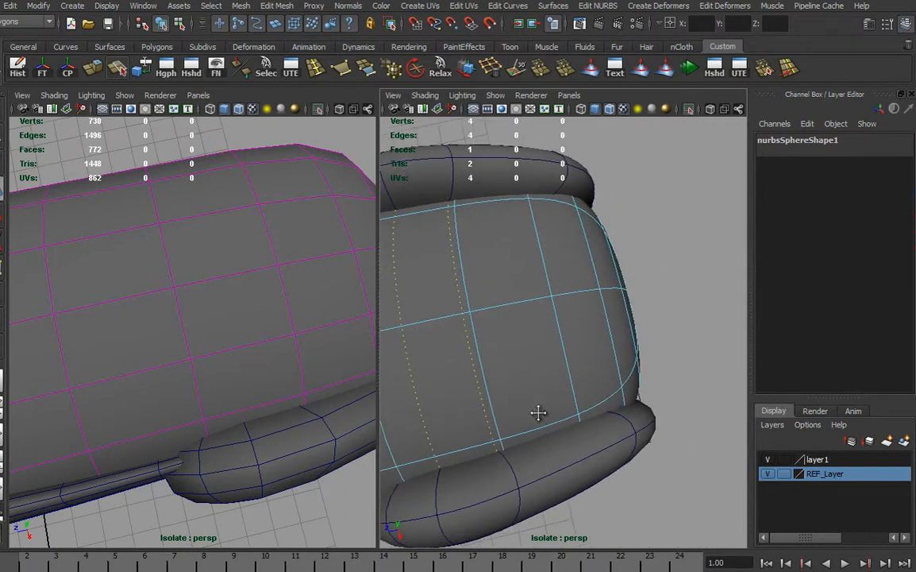
Insert all the marked isoparms into the main body's NURBS surface.
{"action": "left_click_drag", "start_coordinate": [540, 413], "coordinate": [613, 366], "text": "alt"}
{"action": "left_click_drag", "start_coordinate": [551, 436], "coordinate": [675, 373], "text": "alt"}
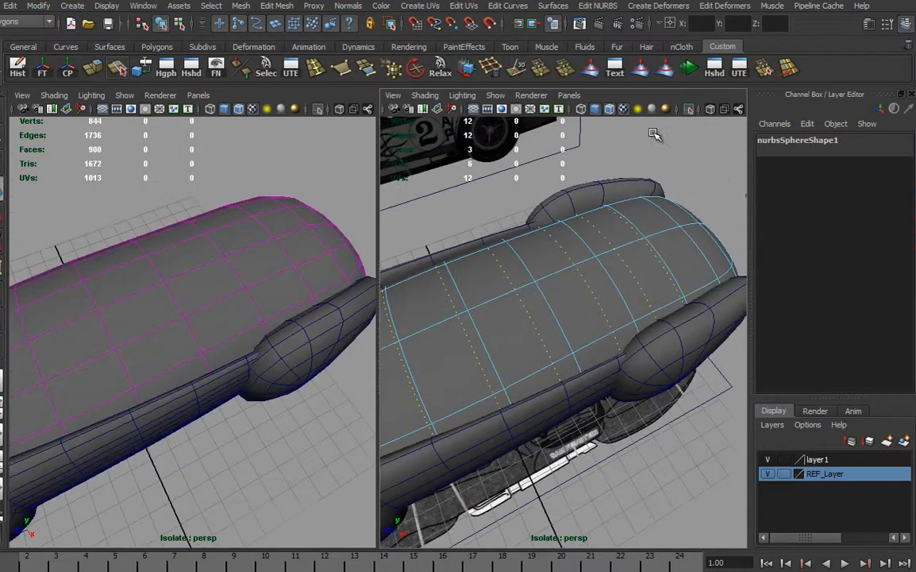
{"action": "left_click", "coordinate": [619, 6]}
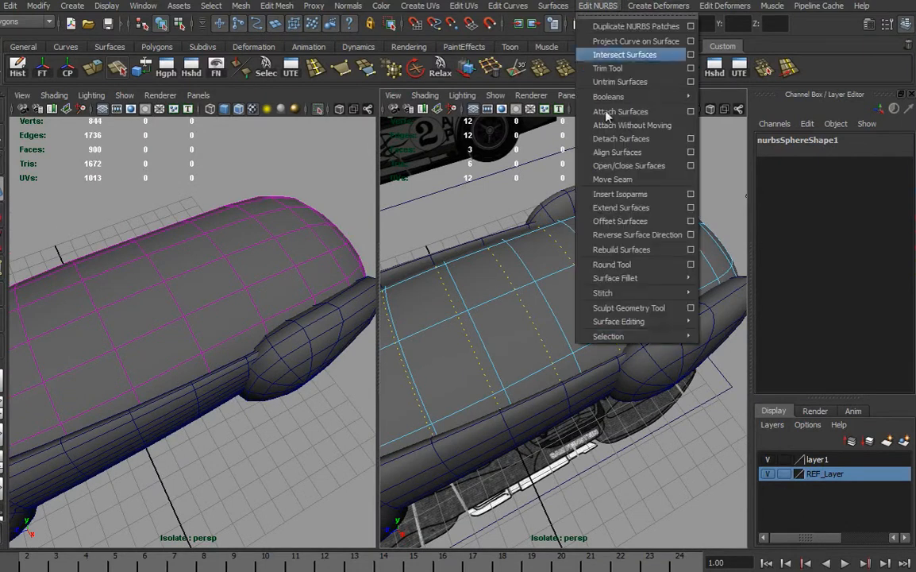
{"action": "left_click", "coordinate": [627, 209]}
Delete the extra crosswise isoparms lying close beside others on the front section of the main body.
{"action": "left_click_drag", "start_coordinate": [486, 432], "coordinate": [594, 419], "text": "alt"}
{"action": "right_click_drag", "start_coordinate": [591, 416], "coordinate": [594, 388]}
{"action": "left_click", "coordinate": [586, 414]}
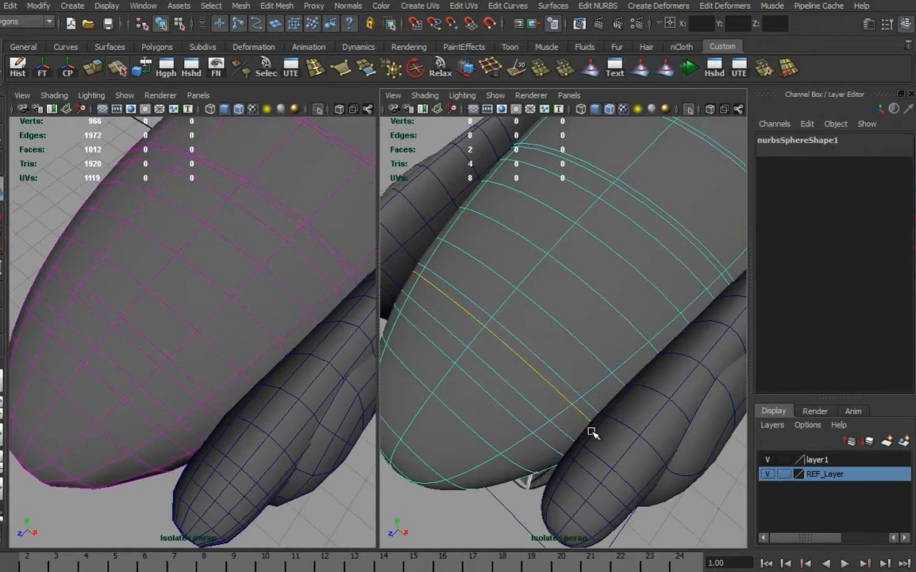
{"action": "left_click_drag", "start_coordinate": [612, 366], "coordinate": [567, 441], "text": "alt"}
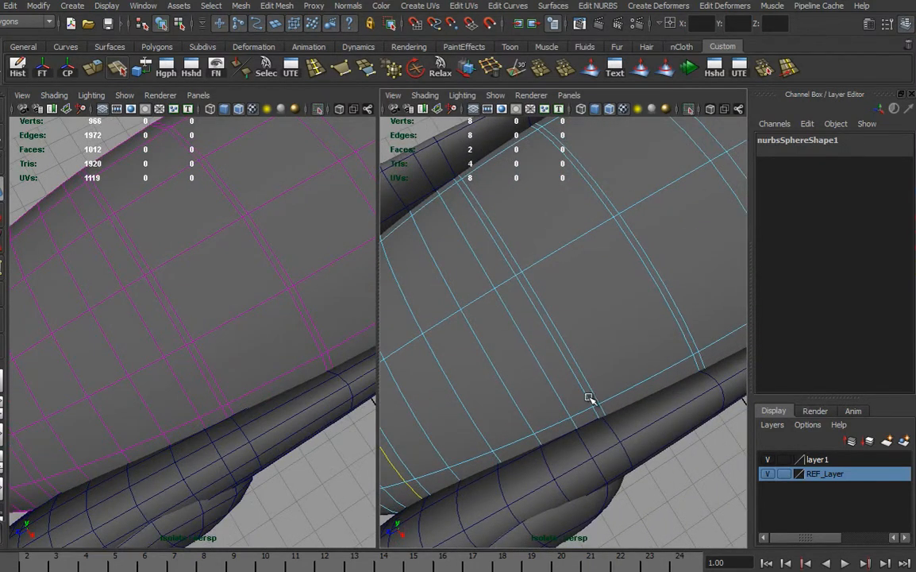
{"action": "mouse_move", "coordinate": [585, 401]}
{"action": "left_mouse_down", "text": "alt"}
{"action": "mouse_move", "coordinate": [587, 409]}
{"action": "mouse_move", "coordinate": [570, 409]}
{"action": "left_mouse_up", "text": "alt"}
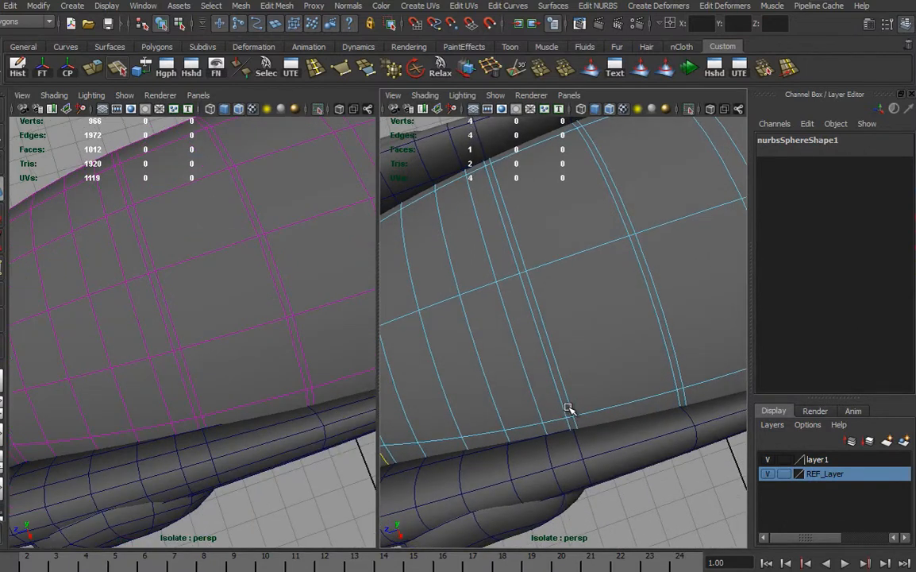
{"action": "middle_click_drag", "start_coordinate": [584, 411], "coordinate": [633, 405], "text": "alt"}
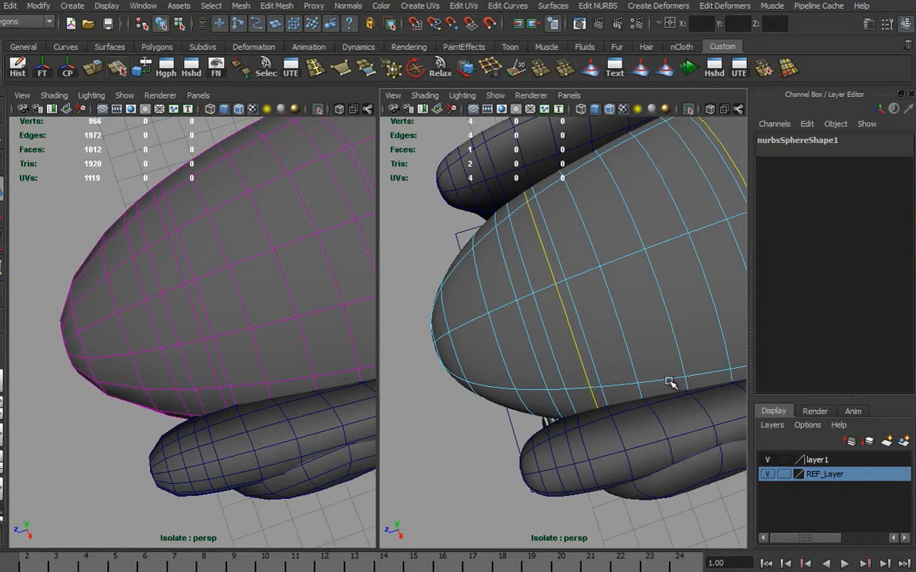
{"action": "key", "text": "Delete"}
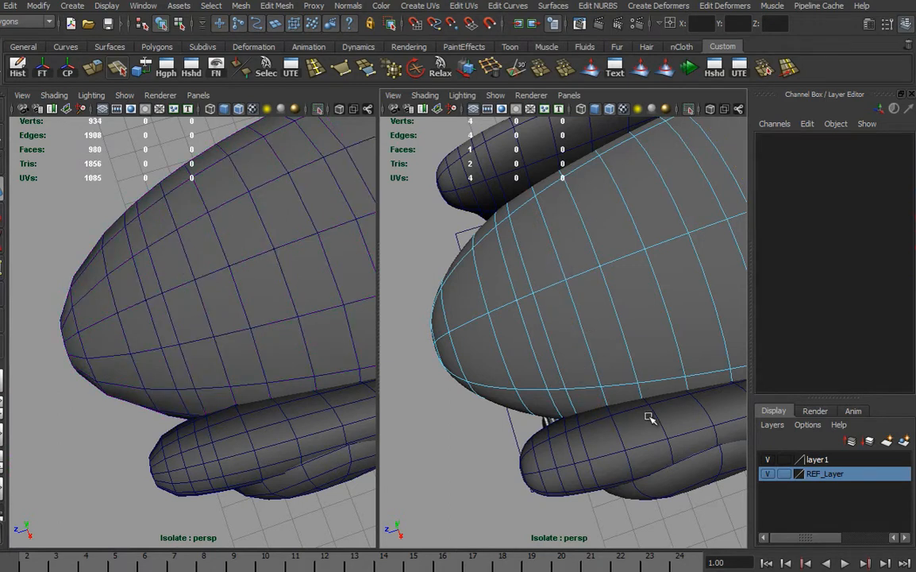
Delete the crowded crosswise isoparms along the middle of the main body, keeping those in line with the fender spans.
{"action": "middle_click_drag", "start_coordinate": [651, 406], "coordinate": [429, 463], "text": "alt"}
{"action": "middle_click_drag", "start_coordinate": [599, 414], "coordinate": [576, 421], "text": "alt"}
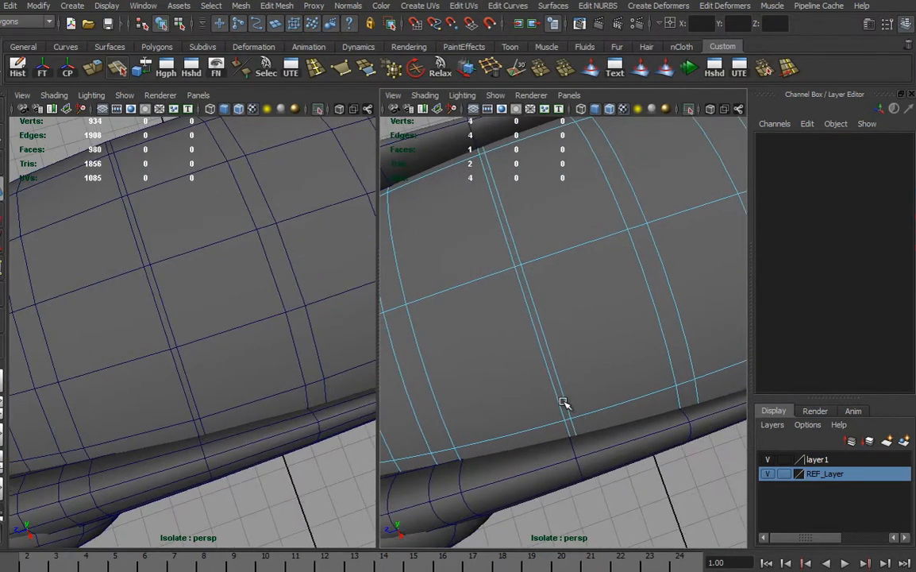
{"action": "middle_click_drag", "start_coordinate": [650, 398], "coordinate": [591, 411], "text": "alt"}
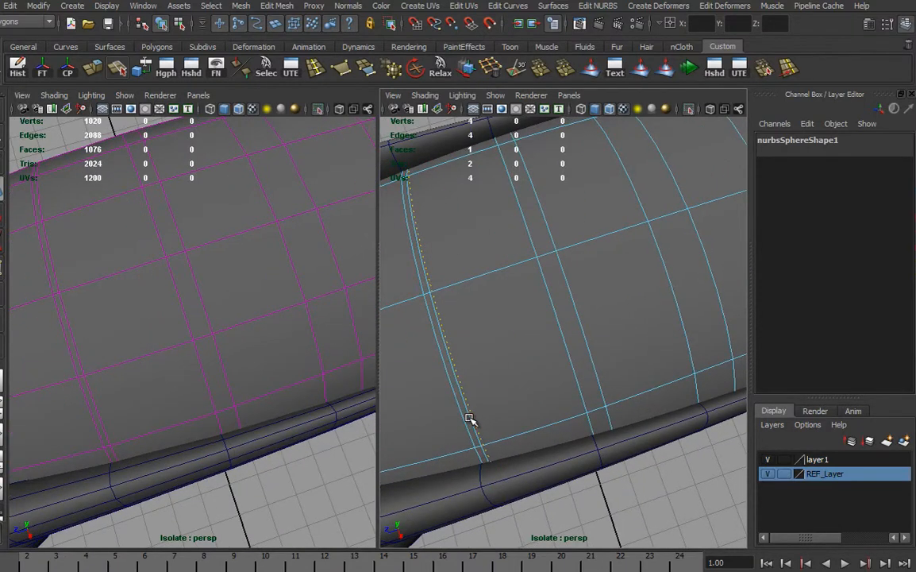
{"action": "left_click", "coordinate": [600, 386]}
{"action": "key", "text": "Delete"}
{"action": "left_click", "coordinate": [473, 425]}
{"action": "key", "text": "Delete"}
{"action": "left_click", "coordinate": [728, 343]}
{"action": "key", "text": "Delete"}
Delete one of the two closely spaced isoparms across the main body beside the rear wheel fender.
{"action": "middle_click_drag", "start_coordinate": [657, 375], "coordinate": [445, 438], "text": "alt"}
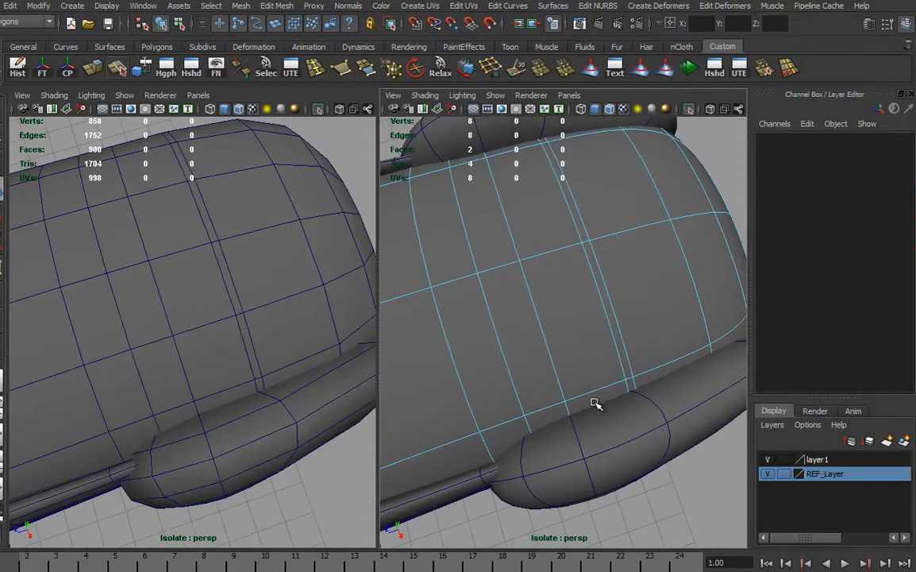
{"action": "left_click_drag", "start_coordinate": [597, 403], "coordinate": [617, 388], "text": "alt"}
{"action": "left_click", "coordinate": [628, 377]}
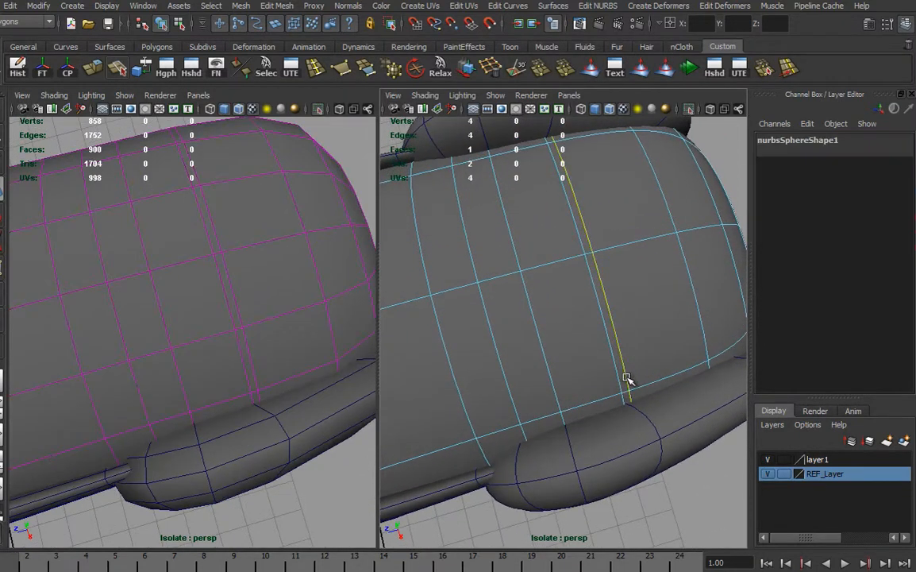
{"action": "key", "text": "Delete"}
{"action": "right_click_drag", "start_coordinate": [265, 430], "coordinate": [125, 419], "text": "alt"}
{"action": "middle_click_drag", "start_coordinate": [125, 420], "coordinate": [278, 375], "text": "alt"}
{"action": "mouse_move", "coordinate": [285, 374]}
{"action": "left_mouse_down", "text": "alt"}
{"action": "mouse_move", "coordinate": [376, 328]}
{"action": "mouse_move", "coordinate": [469, 316]}
{"action": "mouse_move", "coordinate": [387, 316]}
{"action": "mouse_move", "coordinate": [462, 320]}
{"action": "mouse_move", "coordinate": [291, 340]}
{"action": "mouse_move", "coordinate": [274, 368]}
{"action": "left_mouse_up", "text": "alt"}
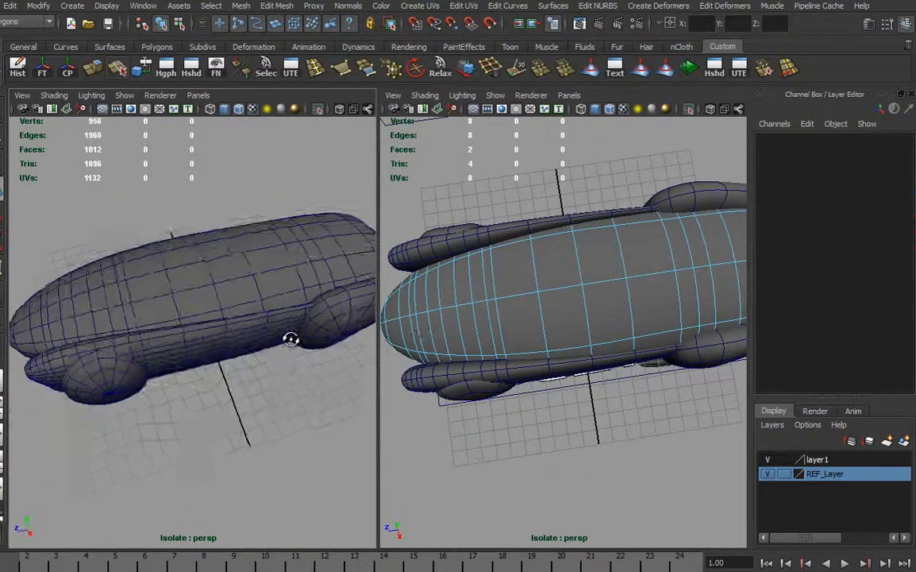
Examine the body and fender surfaces from several angles, comparing how their spans line up in the mesh and NURBS versions.
{"action": "right_click_drag", "start_coordinate": [274, 369], "coordinate": [351, 373], "text": "alt"}
{"action": "middle_click_drag", "start_coordinate": [295, 389], "coordinate": [285, 405], "text": "alt"}
{"action": "left_click_drag", "start_coordinate": [285, 405], "coordinate": [238, 389], "text": "alt"}
{"action": "middle_click_drag", "start_coordinate": [238, 389], "coordinate": [236, 377], "text": "alt"}
{"action": "left_click_drag", "start_coordinate": [236, 376], "coordinate": [250, 370], "text": "alt"}
{"action": "left_click_drag", "start_coordinate": [601, 388], "coordinate": [559, 386], "text": "alt"}
{"action": "right_click_drag", "start_coordinate": [209, 384], "coordinate": [184, 370], "text": "alt"}
{"action": "left_click_drag", "start_coordinate": [184, 370], "coordinate": [140, 350], "text": "alt"}
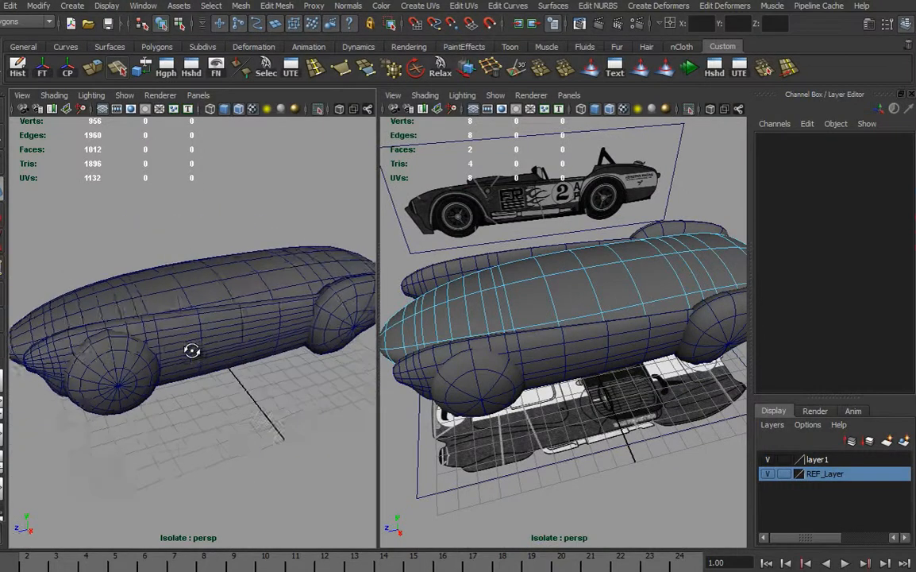
{"action": "left_click_drag", "start_coordinate": [209, 347], "coordinate": [238, 304], "text": "alt"}
{"action": "left_click_drag", "start_coordinate": [286, 336], "coordinate": [250, 363], "text": "alt"}
{"action": "right_click_drag", "start_coordinate": [205, 392], "coordinate": [250, 392], "text": "alt"}
Delete the lengthwise isoparm just below the middle of the long side fender surface running between the wheel fenders.
{"action": "left_click_drag", "start_coordinate": [242, 374], "coordinate": [131, 374], "text": "alt"}
{"action": "right_click_drag", "start_coordinate": [131, 374], "coordinate": [174, 353]}
{"action": "left_click_drag", "start_coordinate": [514, 376], "coordinate": [532, 393], "text": "alt"}
{"action": "right_click_drag", "start_coordinate": [532, 393], "coordinate": [543, 389]}
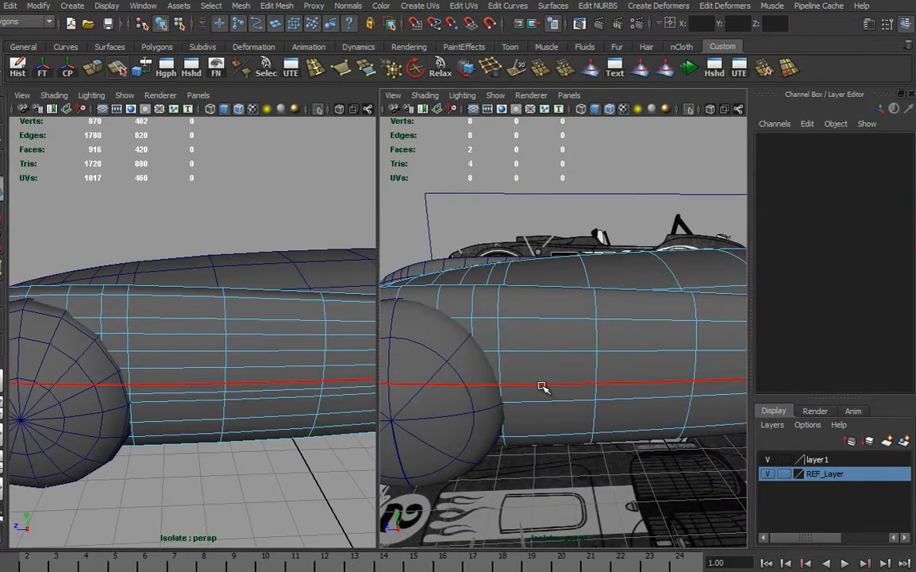
{"action": "double_click", "coordinate": [544, 387]}
{"action": "key", "text": "ctrl+Delete"}
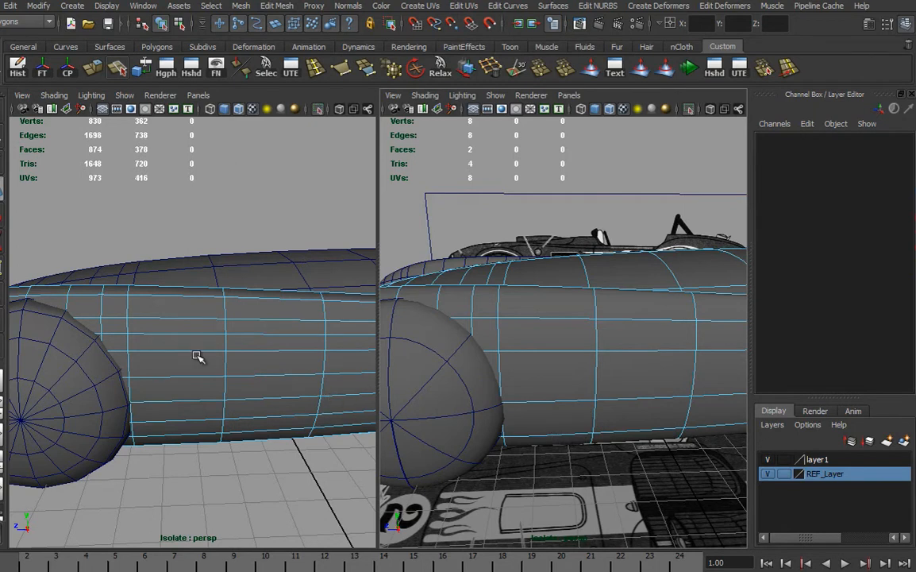
Try deleting the upper lengthwise isoparm on the long side fender surface, and undo that deletion.
{"action": "double_click", "coordinate": [488, 319]}
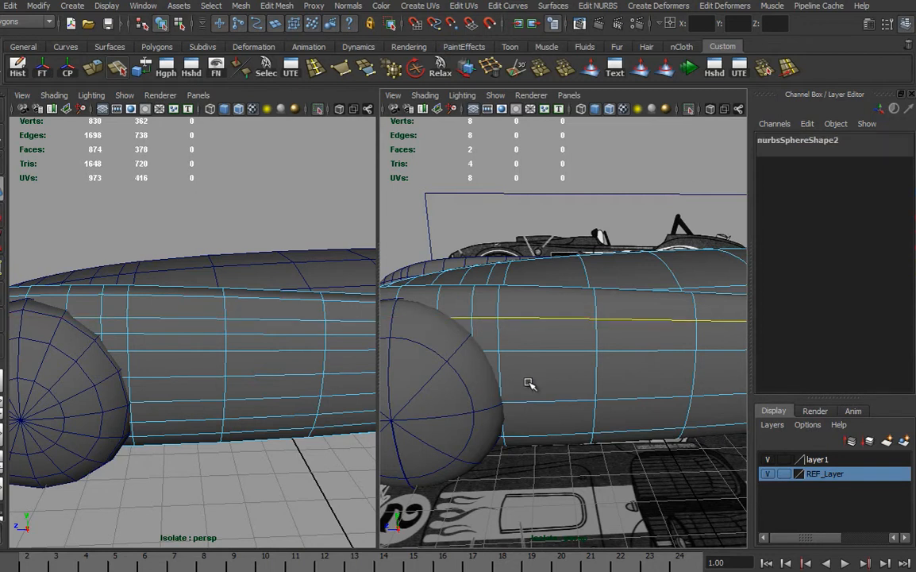
{"action": "middle_click_drag", "start_coordinate": [490, 370], "coordinate": [606, 384], "text": "alt"}
{"action": "mouse_move", "coordinate": [606, 384]}
{"action": "left_mouse_down", "text": "alt"}
{"action": "mouse_move", "coordinate": [653, 388]}
{"action": "mouse_move", "coordinate": [608, 391]}
{"action": "mouse_move", "coordinate": [611, 366]}
{"action": "left_mouse_up", "text": "alt"}
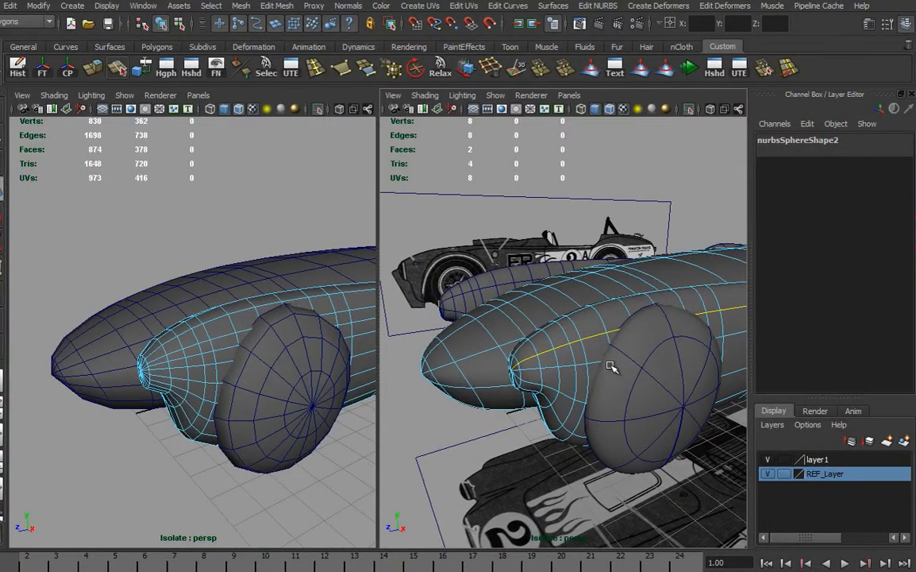
{"action": "key", "text": "Delete"}
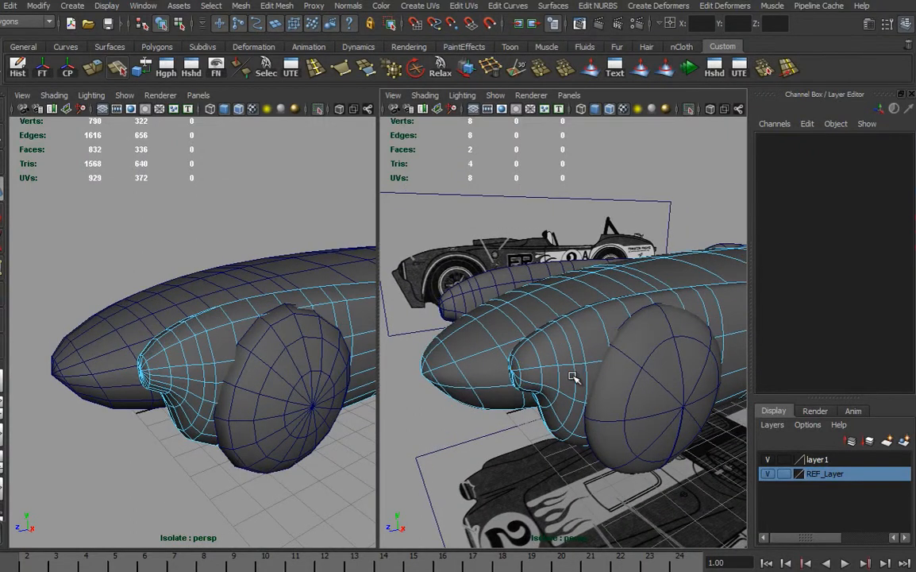
{"action": "left_click_drag", "start_coordinate": [301, 395], "coordinate": [259, 396], "text": "alt"}
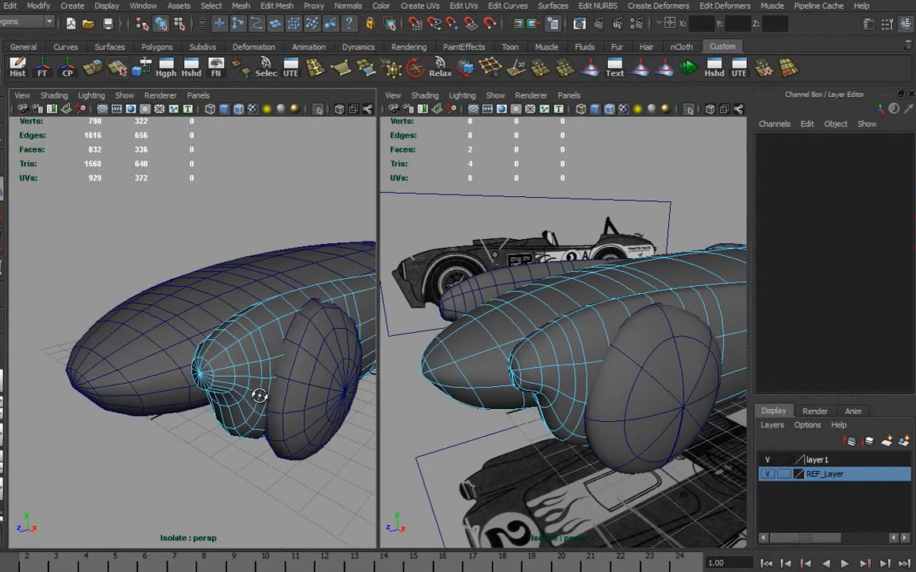
{"action": "key", "text": "ctrl+z"}
Examine the whole car from several angles, comparing the side fender's lengthwise spans with those of the main body.
{"action": "left_click_drag", "start_coordinate": [320, 372], "coordinate": [274, 364], "text": "alt"}
{"action": "right_click_drag", "start_coordinate": [324, 363], "coordinate": [212, 364], "text": "alt"}
{"action": "left_click_drag", "start_coordinate": [212, 365], "coordinate": [295, 382], "text": "alt"}
{"action": "right_click_drag", "start_coordinate": [203, 383], "coordinate": [262, 383], "text": "alt"}
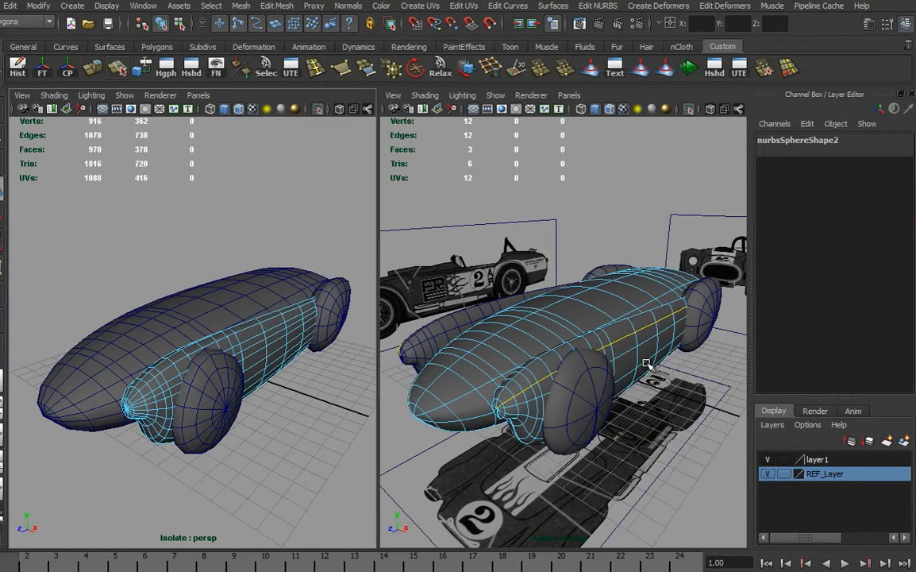
{"action": "left_click_drag", "start_coordinate": [645, 360], "coordinate": [556, 366], "text": "alt"}
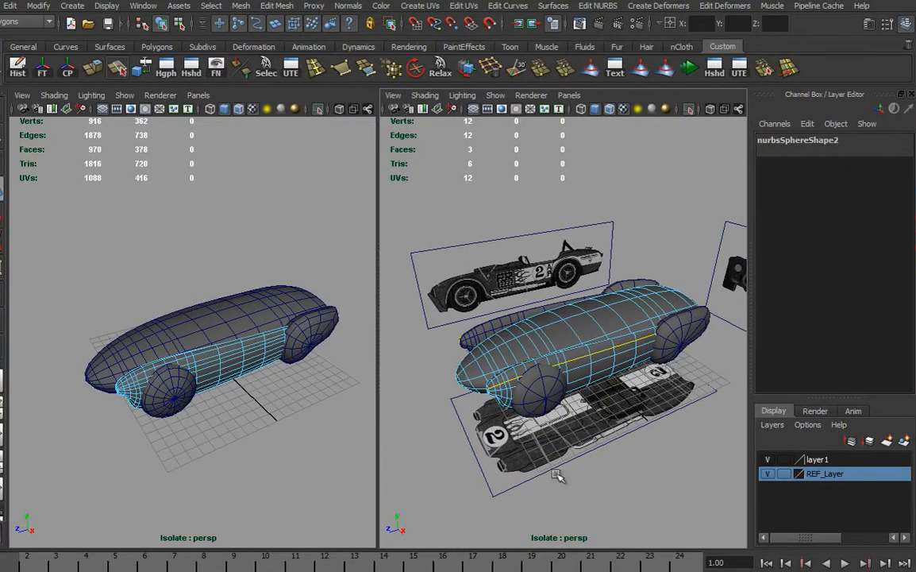
{"action": "left_click_drag", "start_coordinate": [522, 427], "coordinate": [579, 383], "text": "alt"}
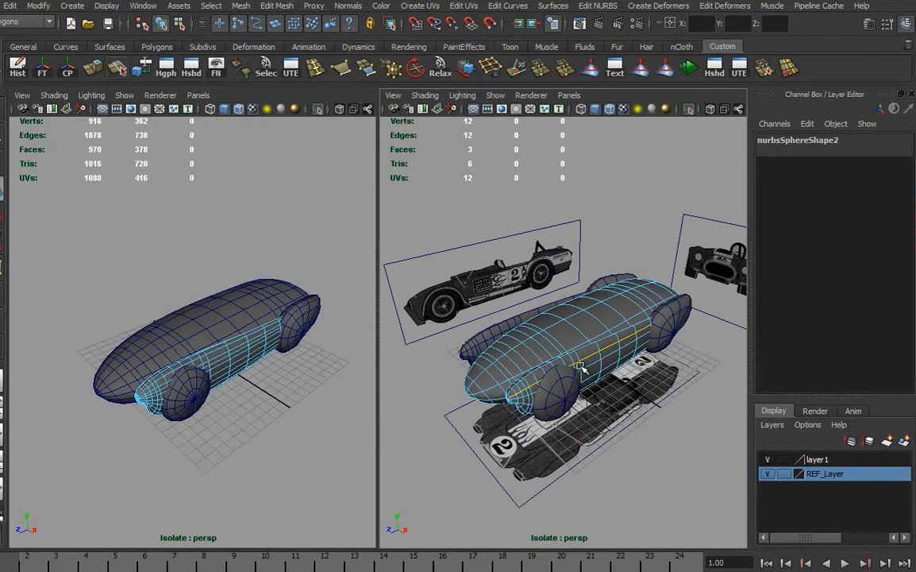
{"action": "left_click_drag", "start_coordinate": [584, 365], "coordinate": [605, 337], "text": "alt"}
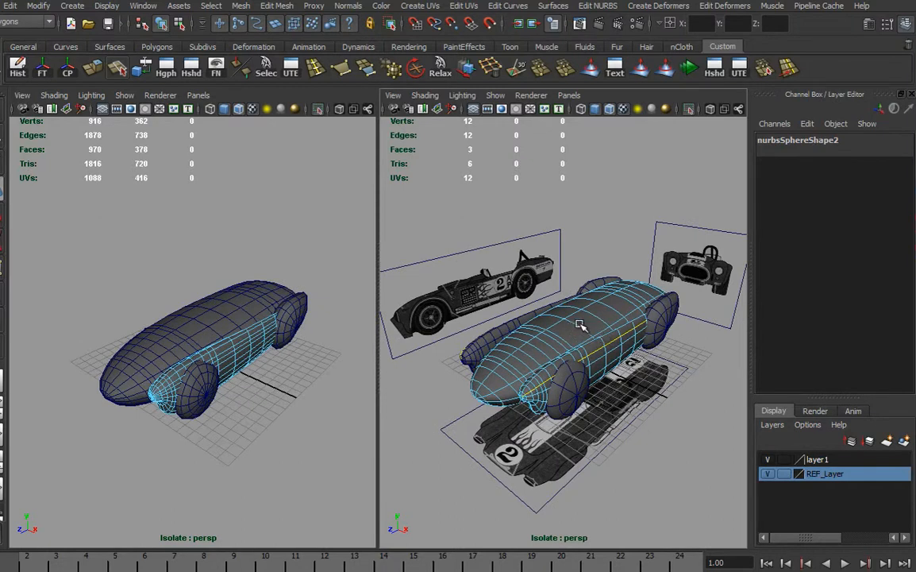